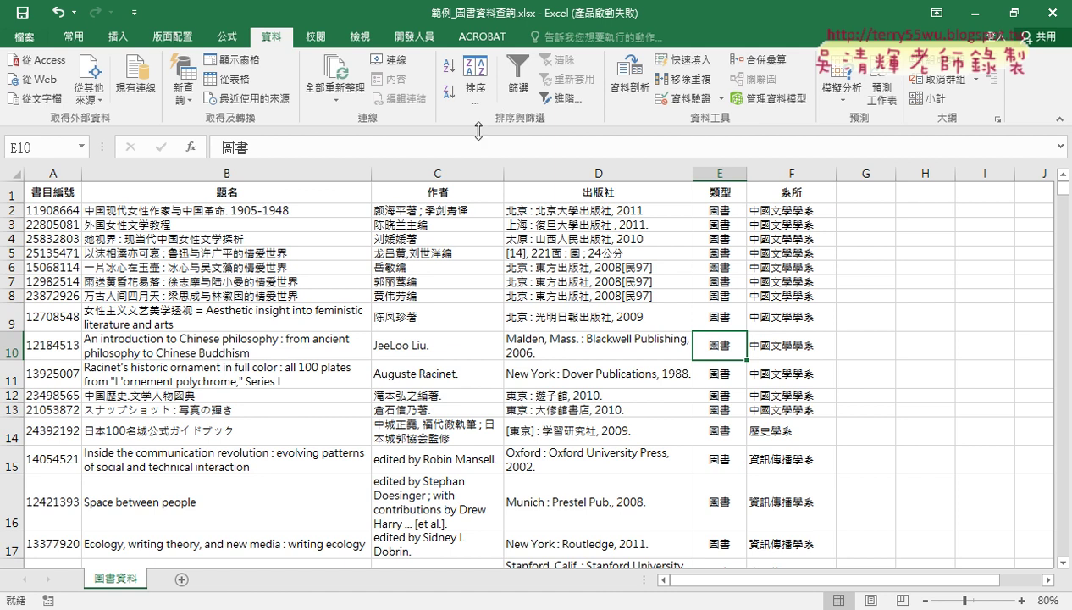
- Turn on AutoFilter for the book list and preview the 題名 column's Text Filters
left_click(434, 194)
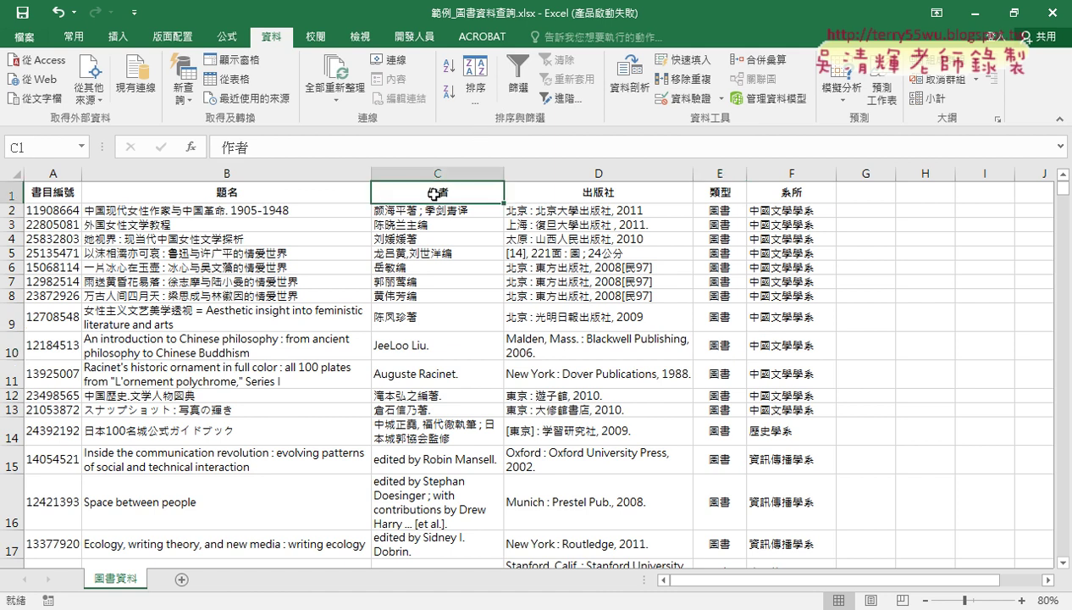
left_click(517, 80)
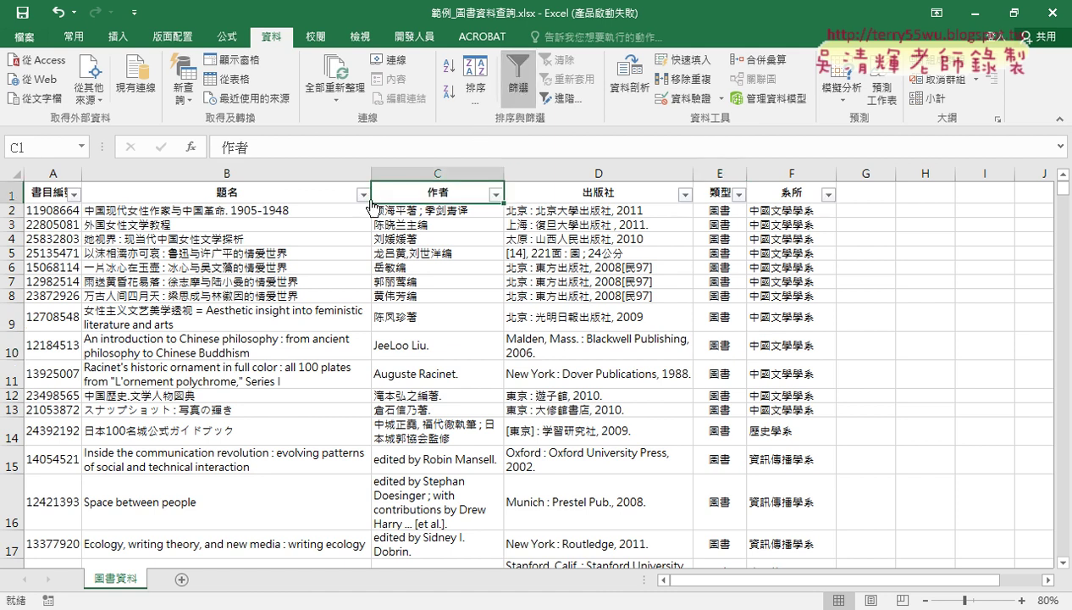
left_click(237, 188)
left_click(363, 194)
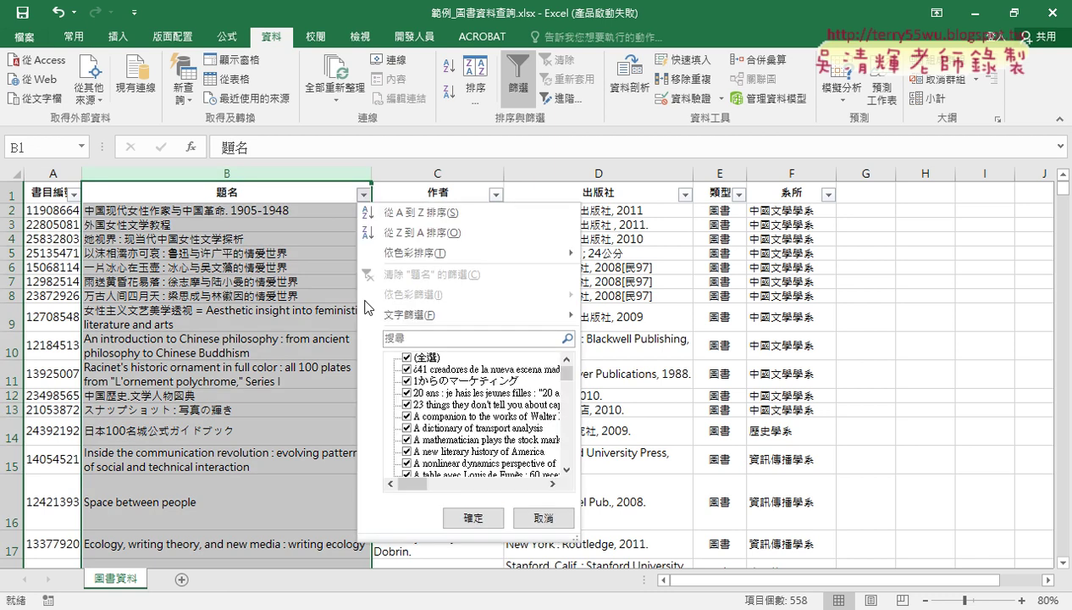
mouse_move(413, 315)
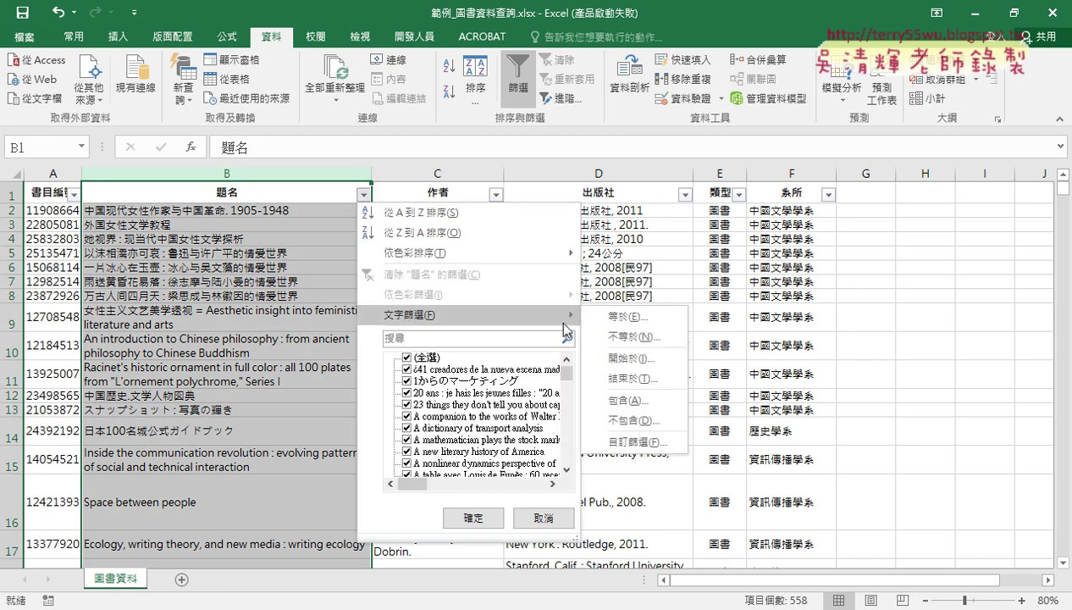
- Preview the Number Filters in the 書目編號 column's filter list
left_click(73, 193)
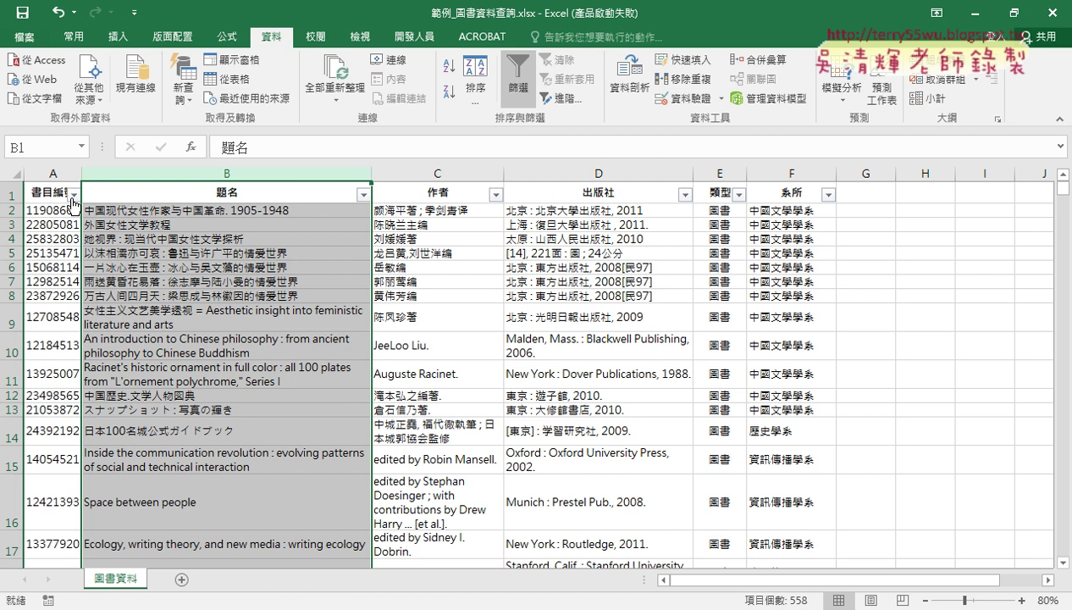
left_click(74, 195)
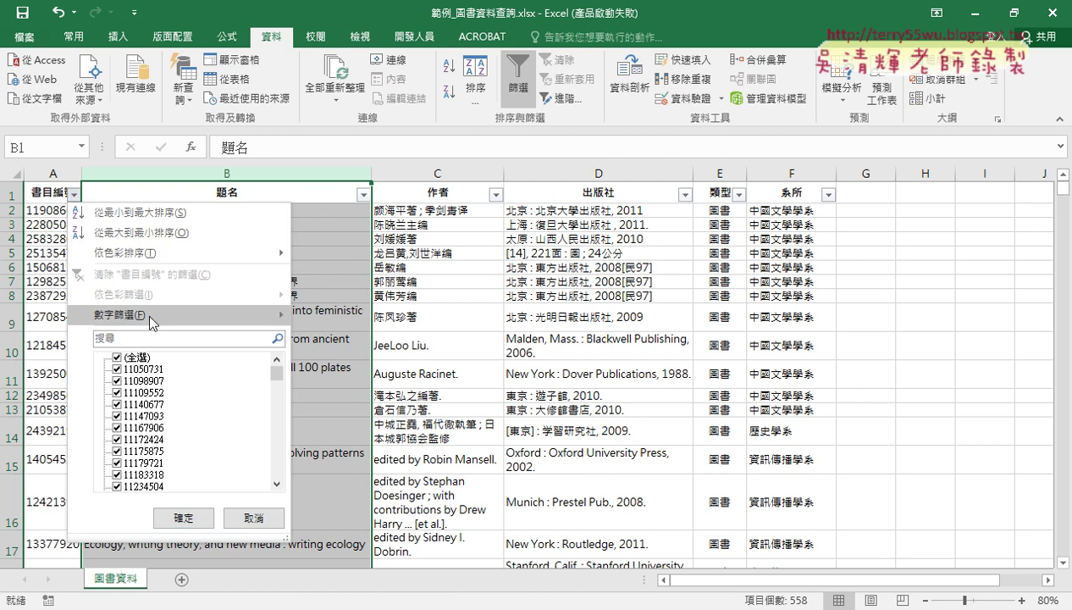
mouse_move(147, 312)
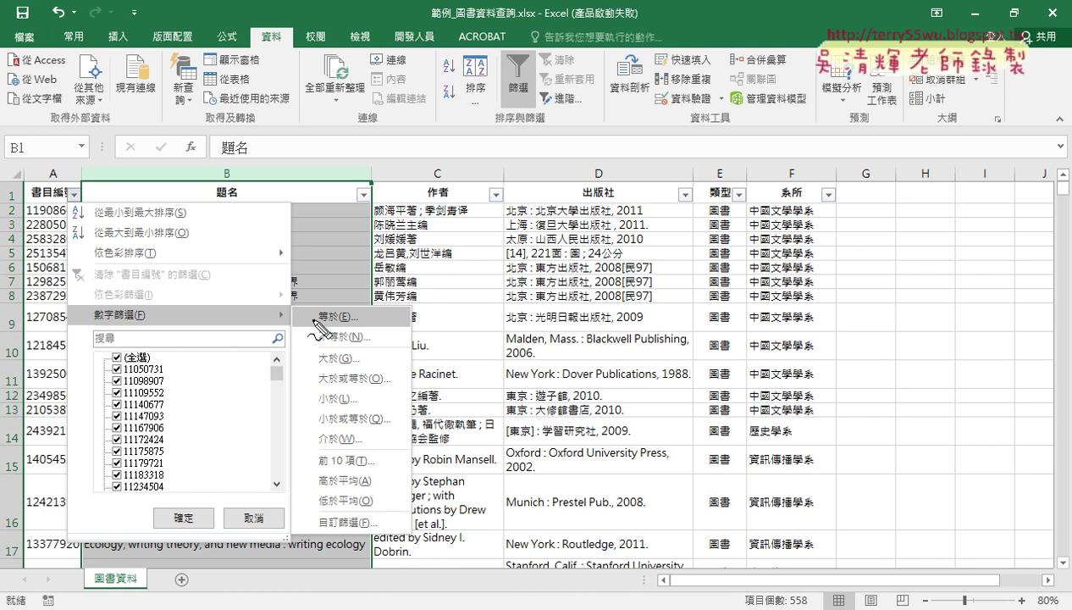
- Draw emphasis marks over the filter arrows, clear them, and bring up the Developer tab
left_click_drag(531, 130, 542, 119)
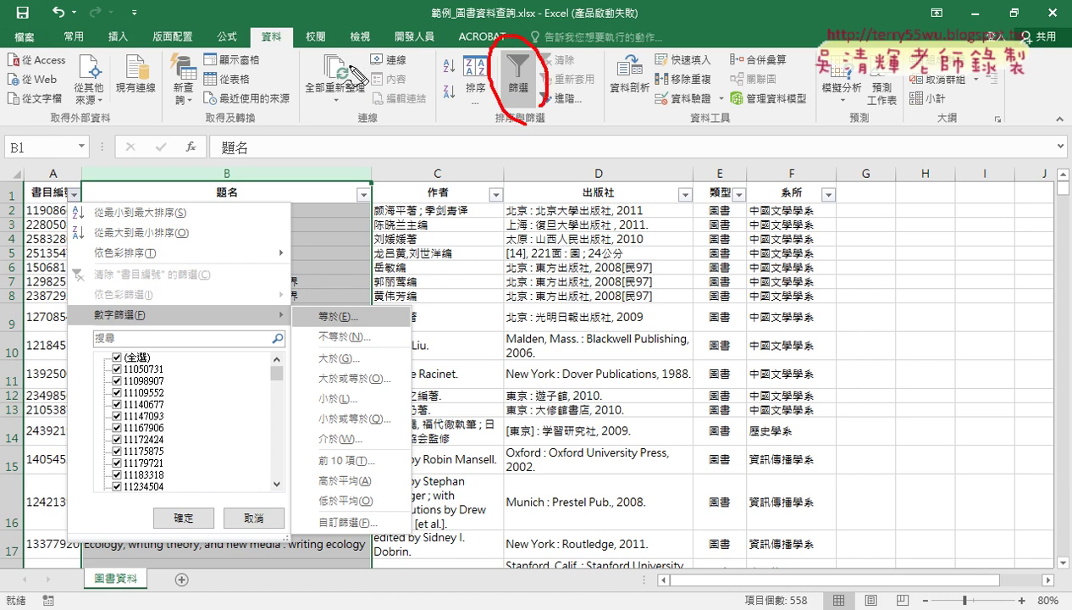
left_click_drag(284, 52, 313, 63)
left_click_drag(57, 184, 59, 208)
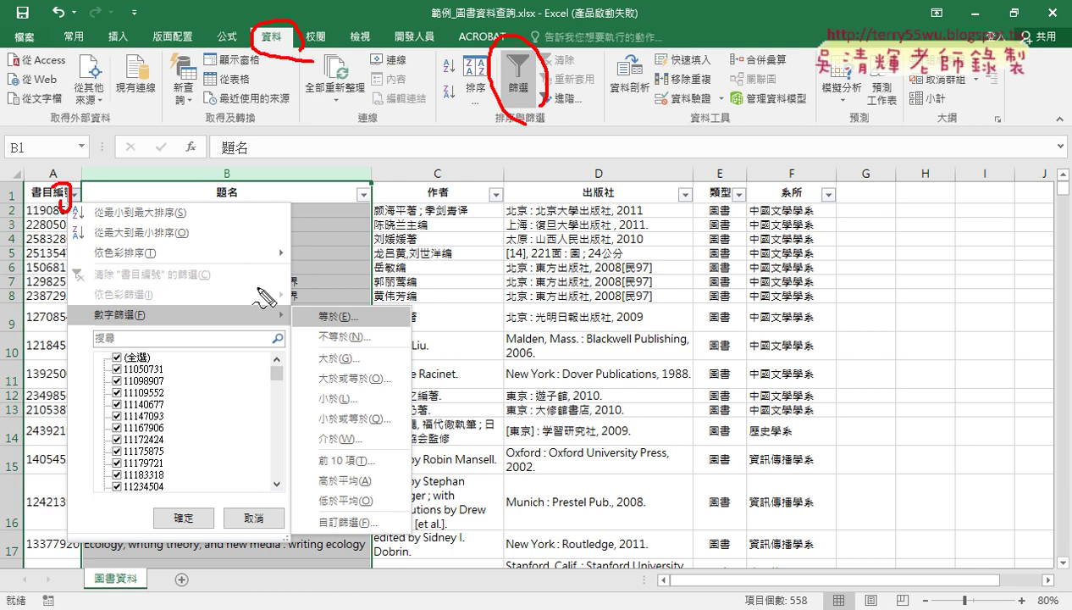
key("Escape")
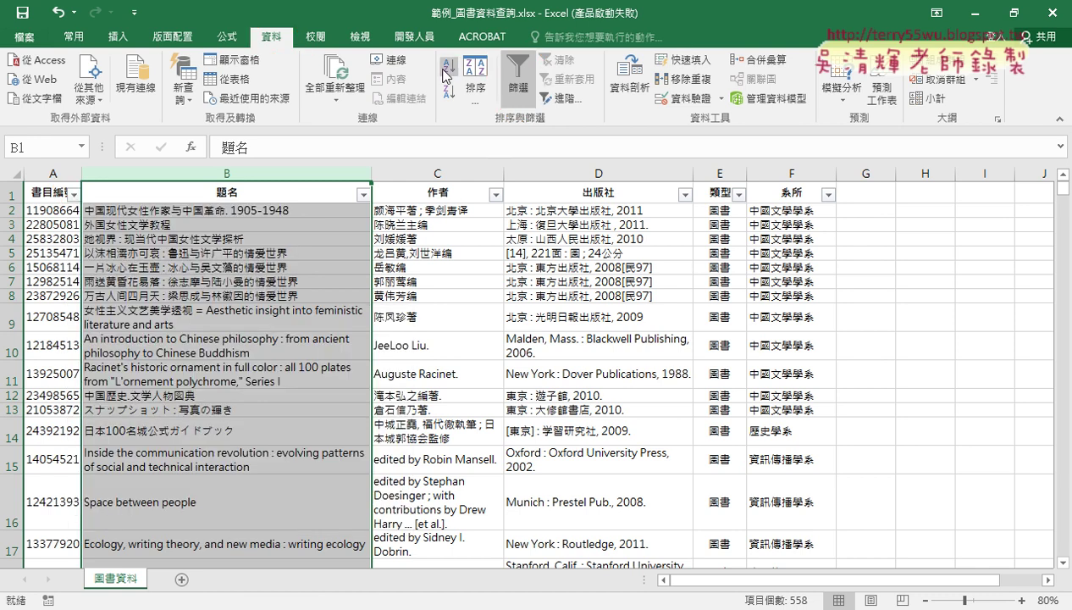
left_click(414, 36)
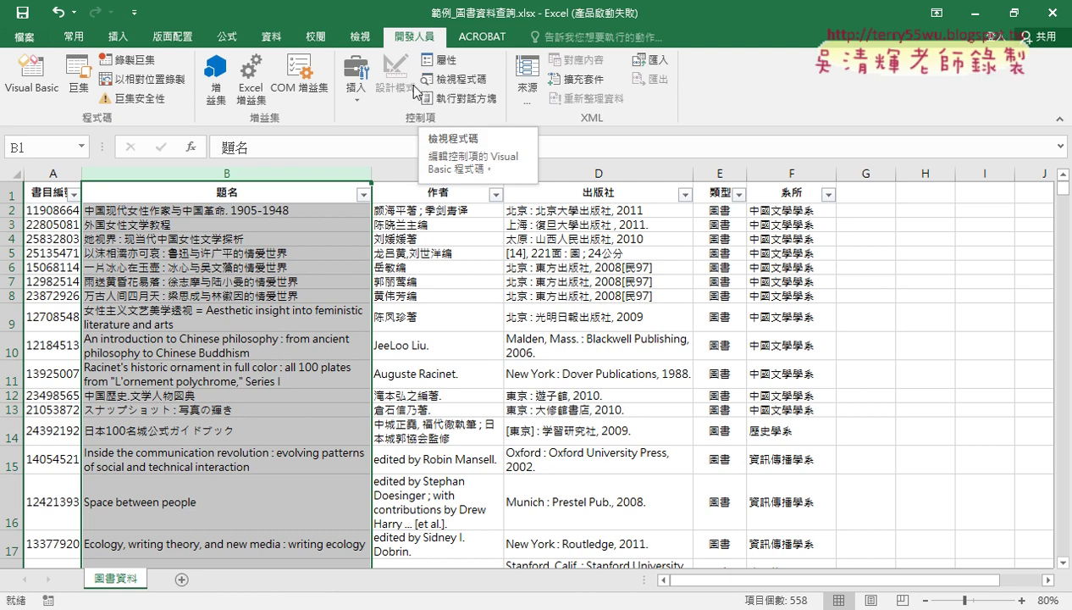
- From header A1, switch AutoFilter off for the book list and launch the Visual Basic editor
left_click(54, 167)
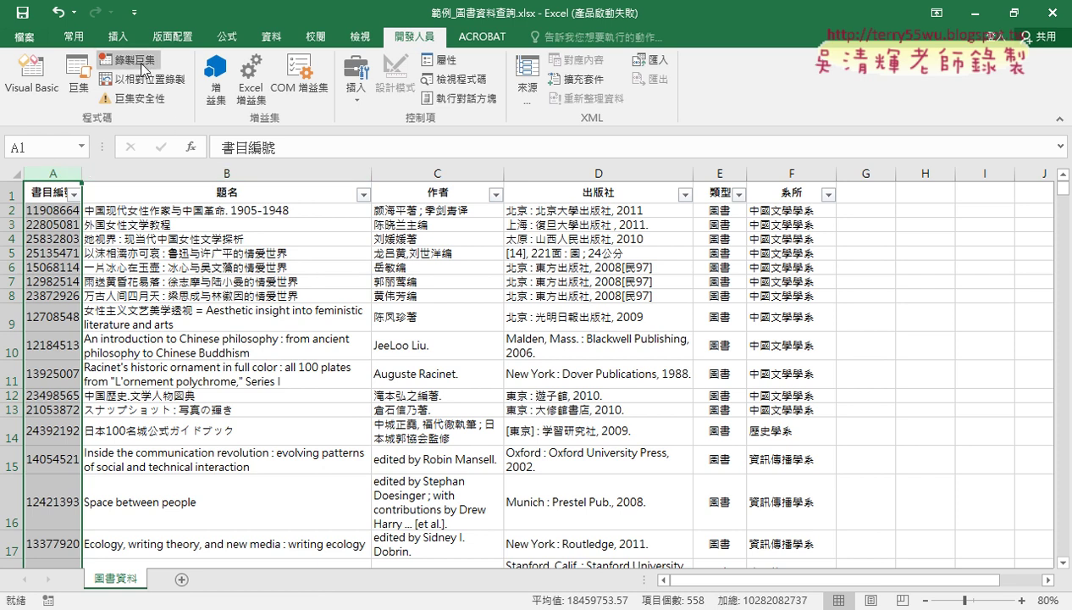
key("Down")
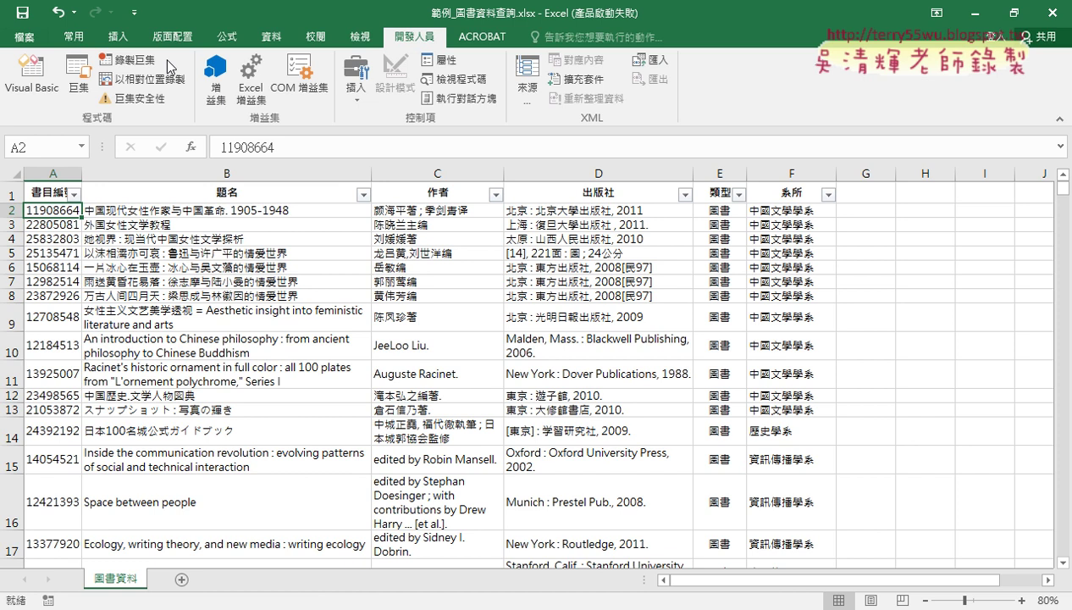
left_click(48, 187)
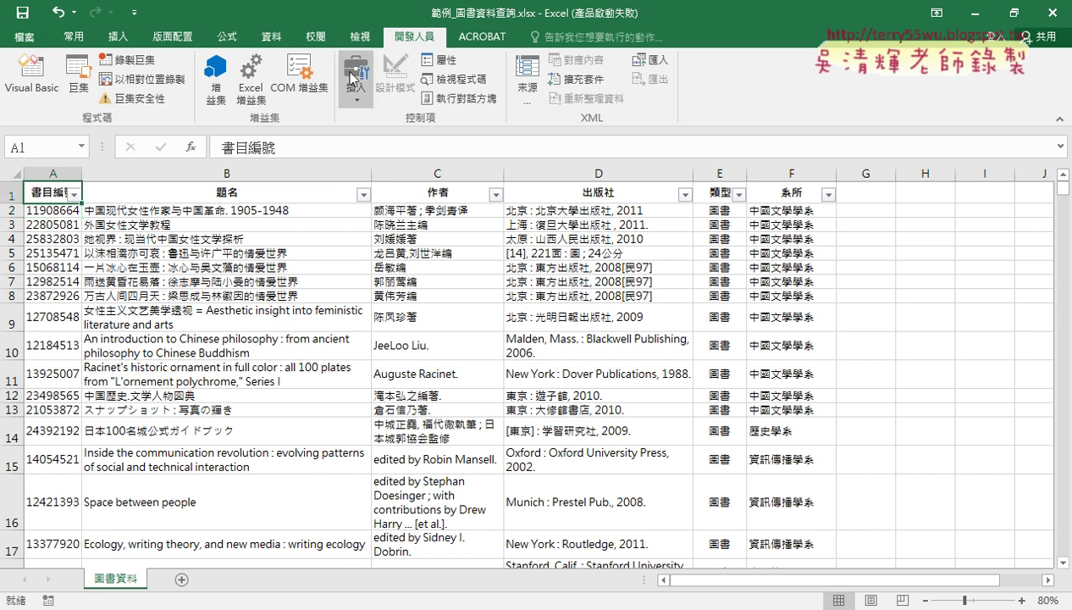
left_click(271, 36)
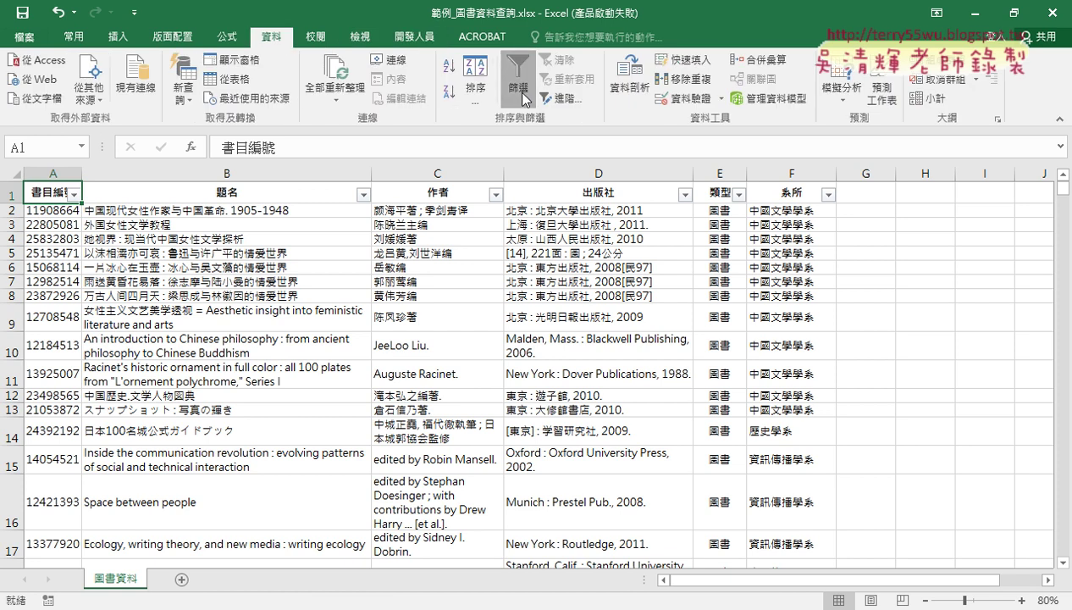
left_click(525, 98)
left_click(408, 46)
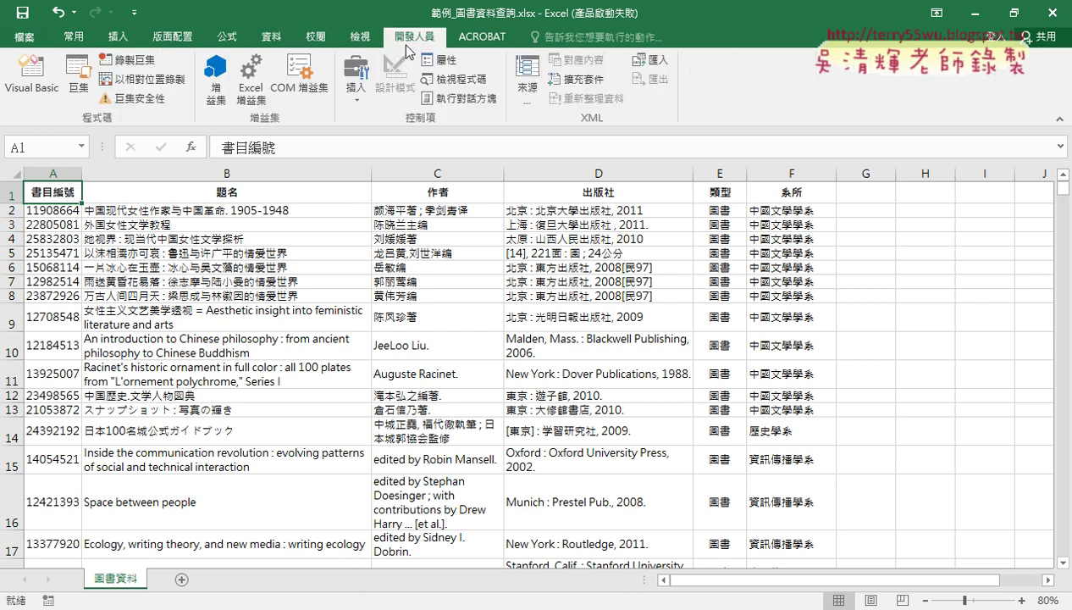
left_click(34, 87)
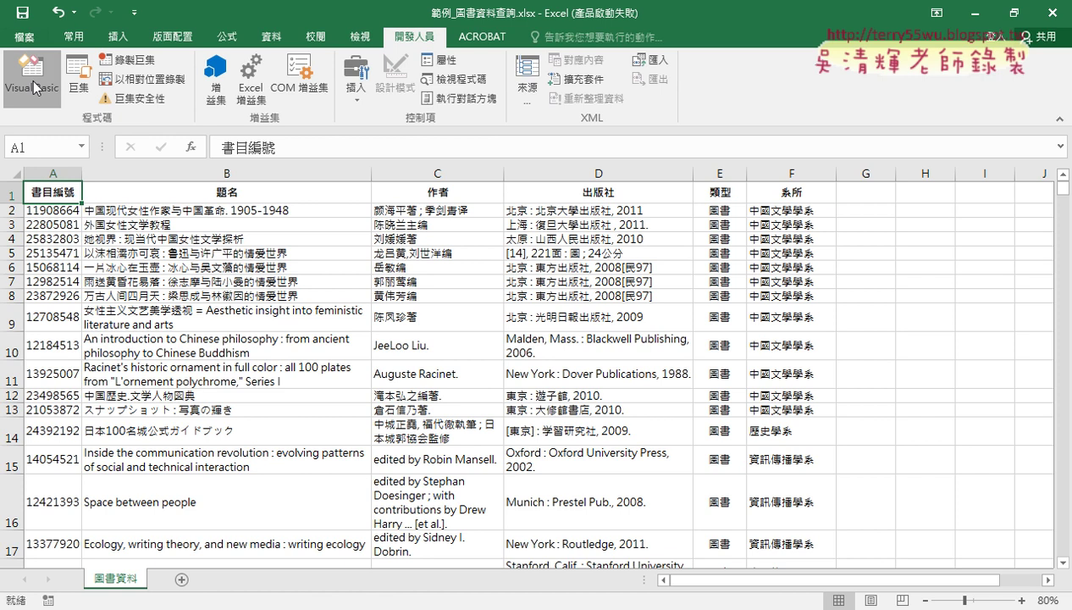
- Insert a new code module into the workbook's VBA project
left_click_drag(452, 254, 342, 64)
right_click(318, 191)
mouse_move(386, 263)
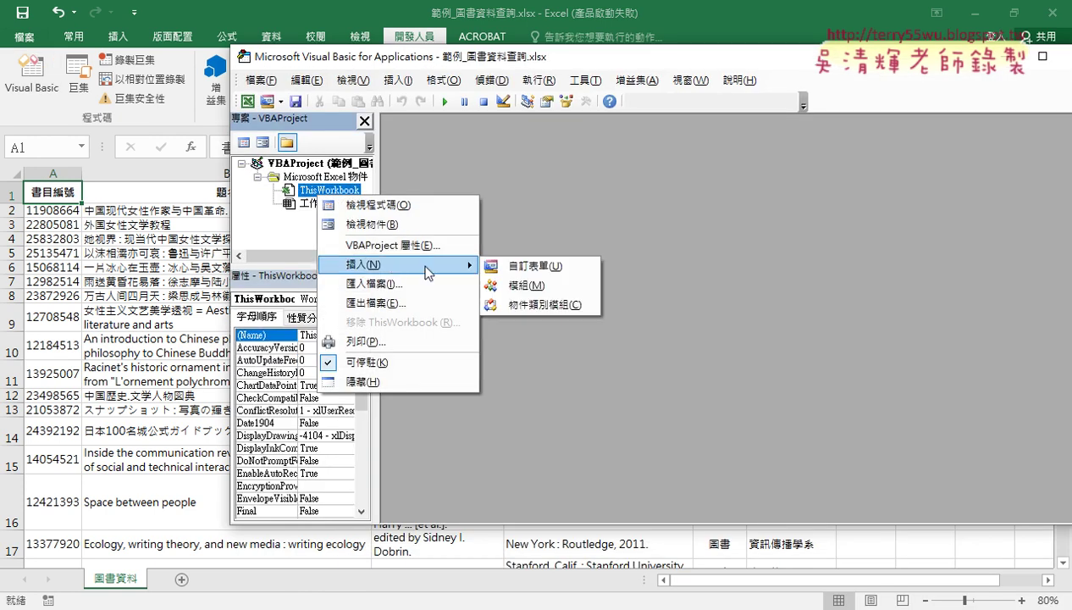
left_click(530, 286)
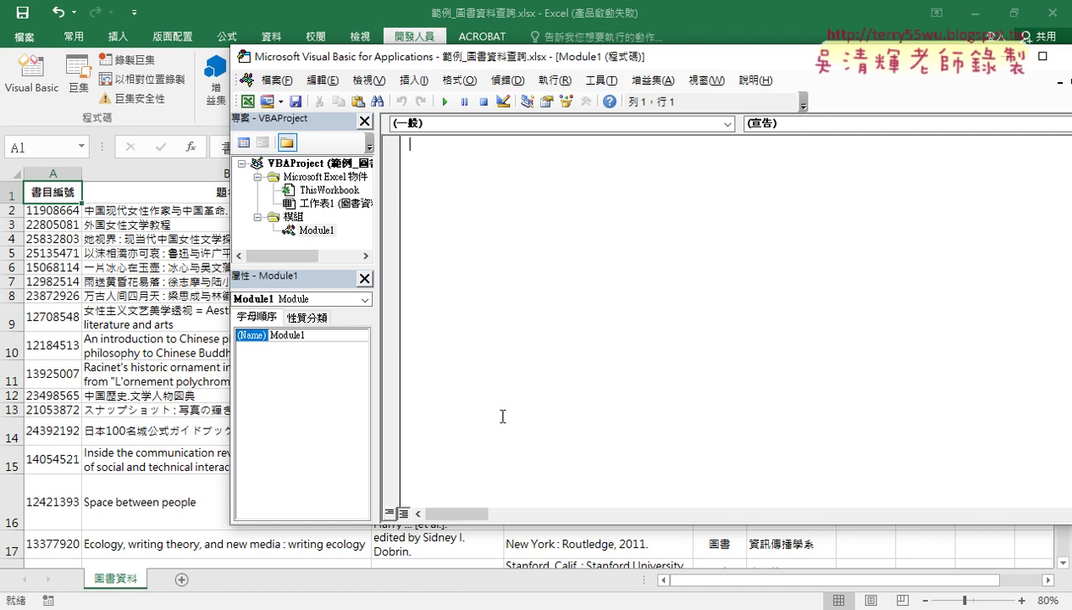
- Declare Sub 篩選書目編號 with End Sub and indent its empty body line
type("su")
type("b ")
type("ㄕㄨ")
key("BackSpace")
type("書目")
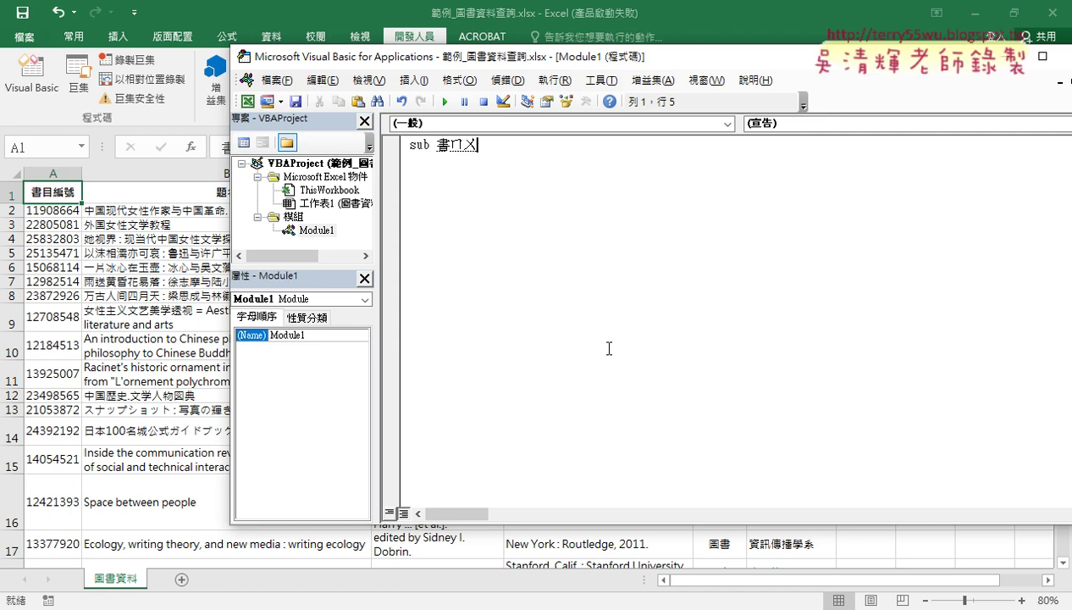
type("ㄅㄧ")
type("邊ㄏㄠˋ")
key("Return")
key("Left")
key("Left")
key("Left")
key("Left")
type("篩")
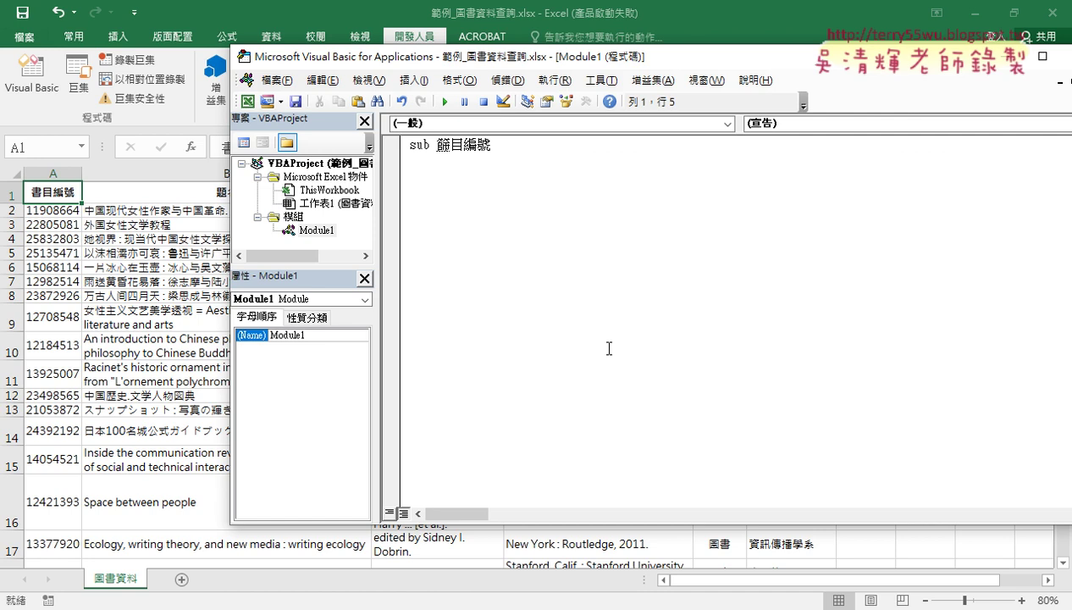
type("選")
key("Return")
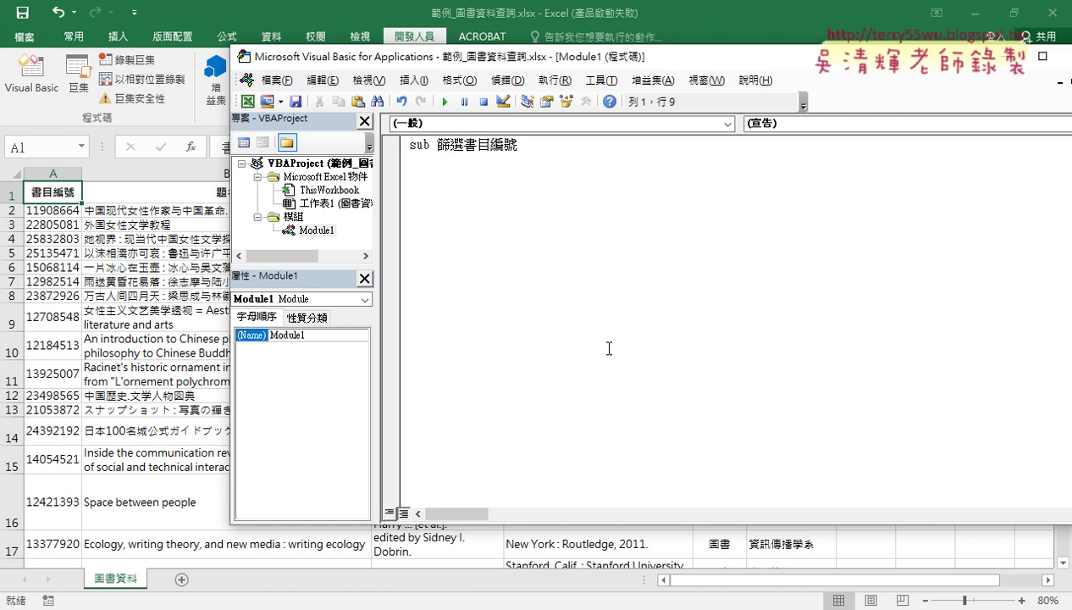
key("Return")
key("Left")
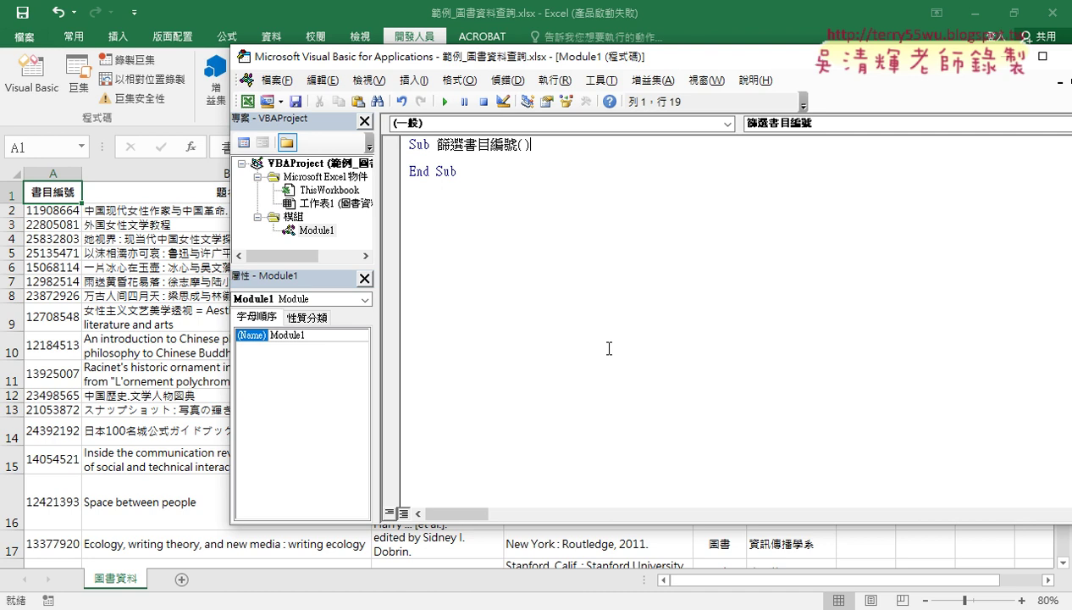
key("Down")
key("Tab")
- Check in the sheet that column F's data ends at row 558, then reopen Module1
left_click(42, 194)
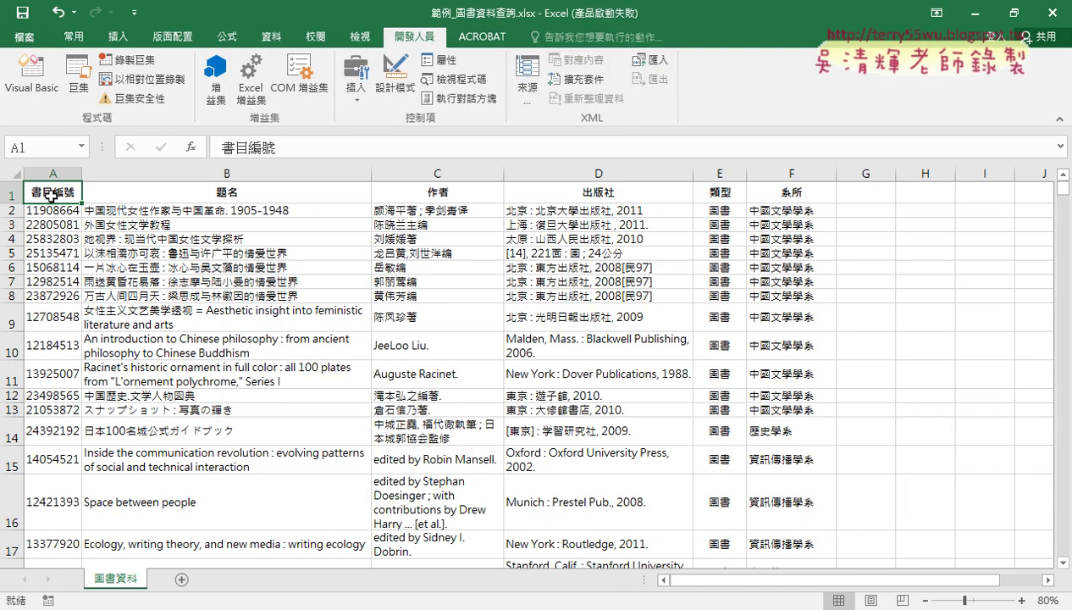
left_click(795, 197)
key("ctrl+Down")
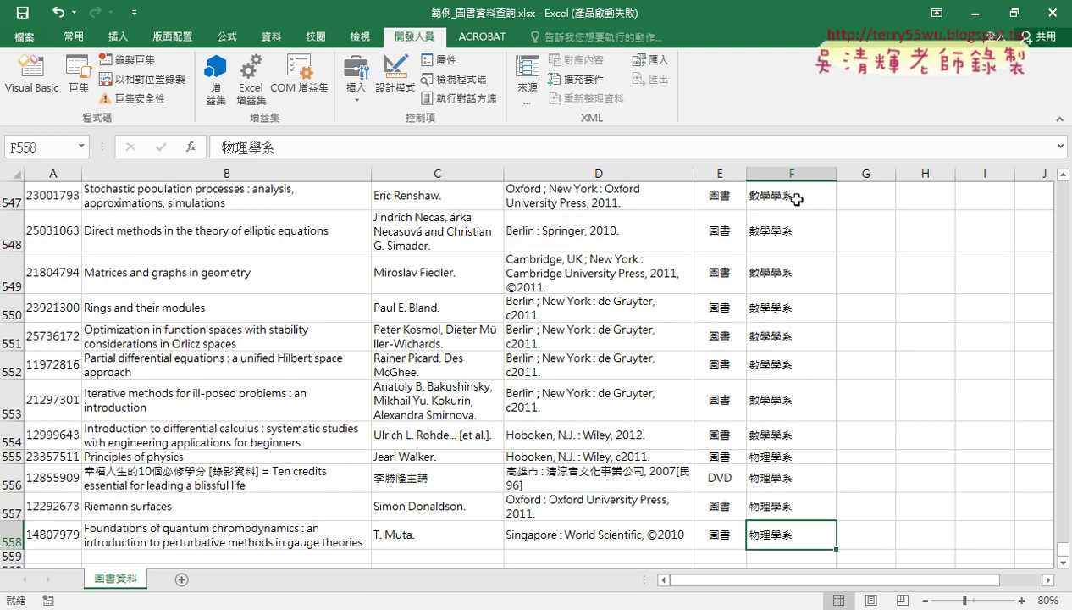
key("ctrl+Up")
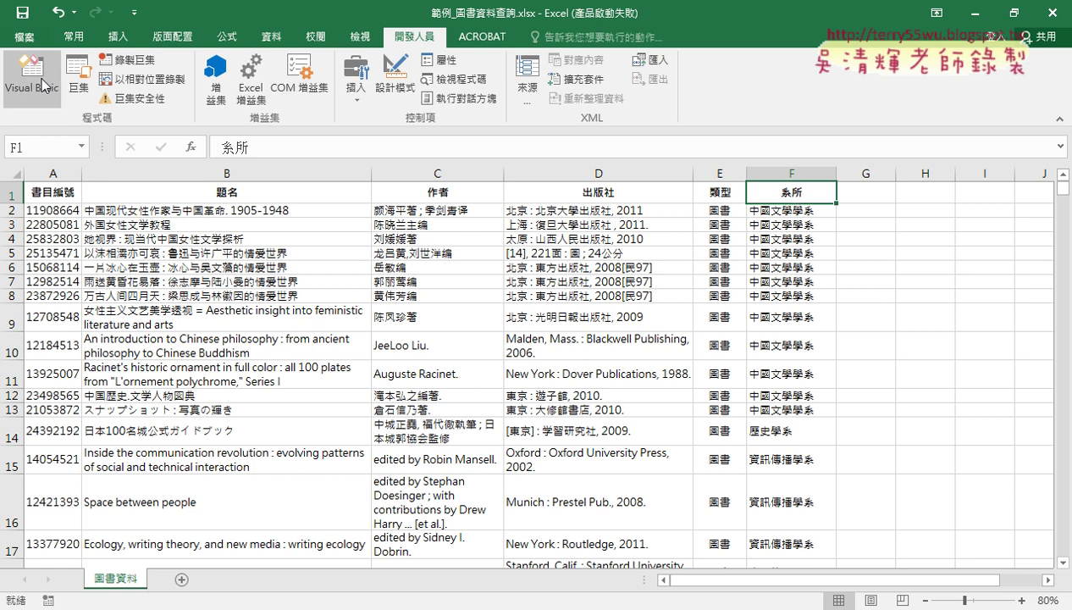
left_click(31, 74)
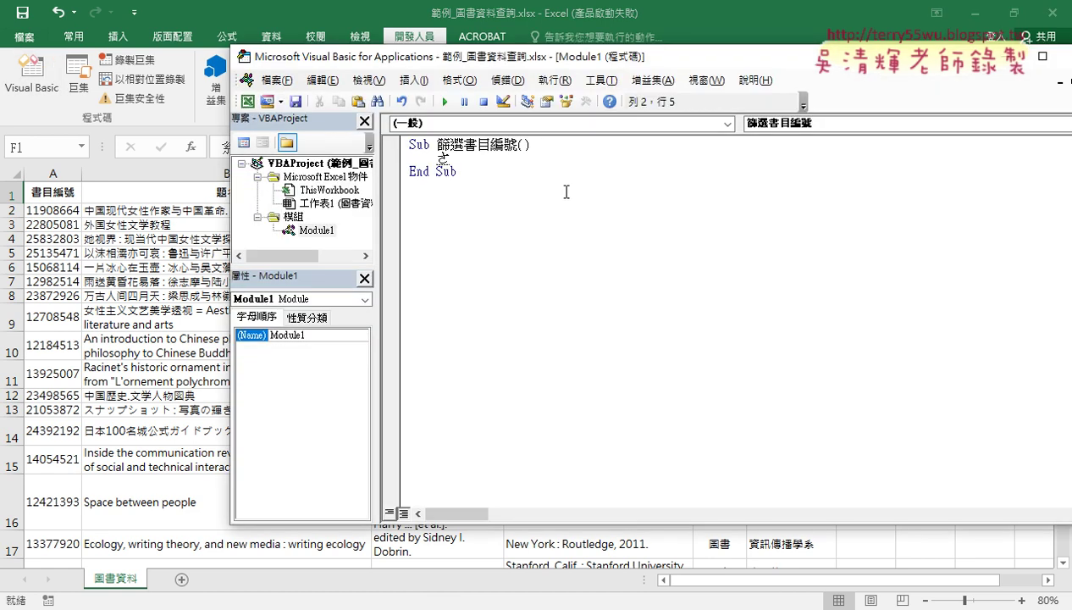
- Write range("A1:F558").AutoFilter using IntelliSense and shift the editor to reveal the sheet headers
type("ran")
type("ge(")
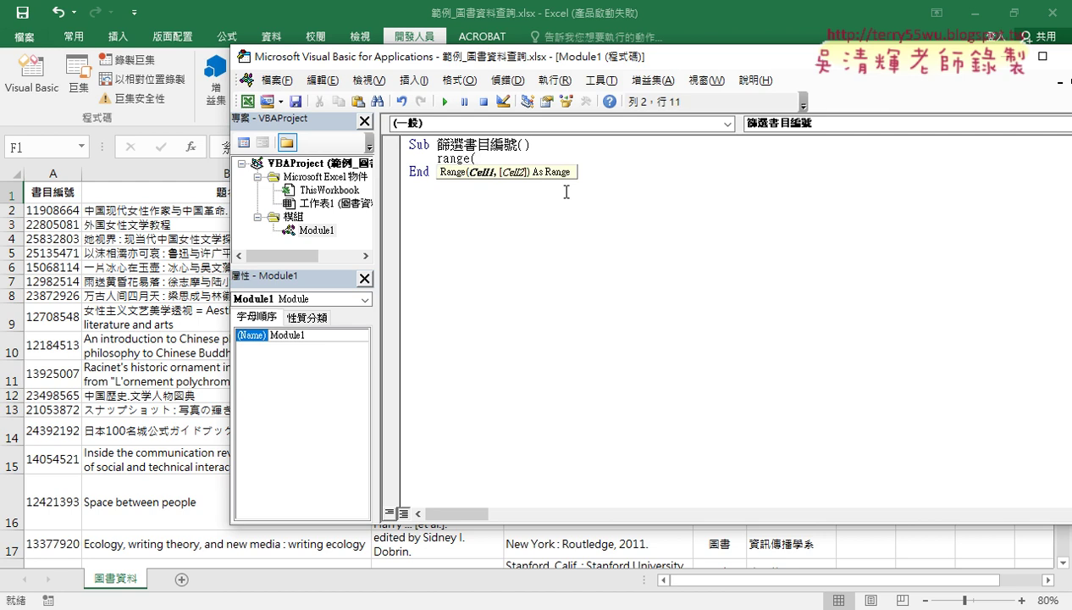
type("\"A1")
type(":")
type("F558")
type("\"")
type(")")
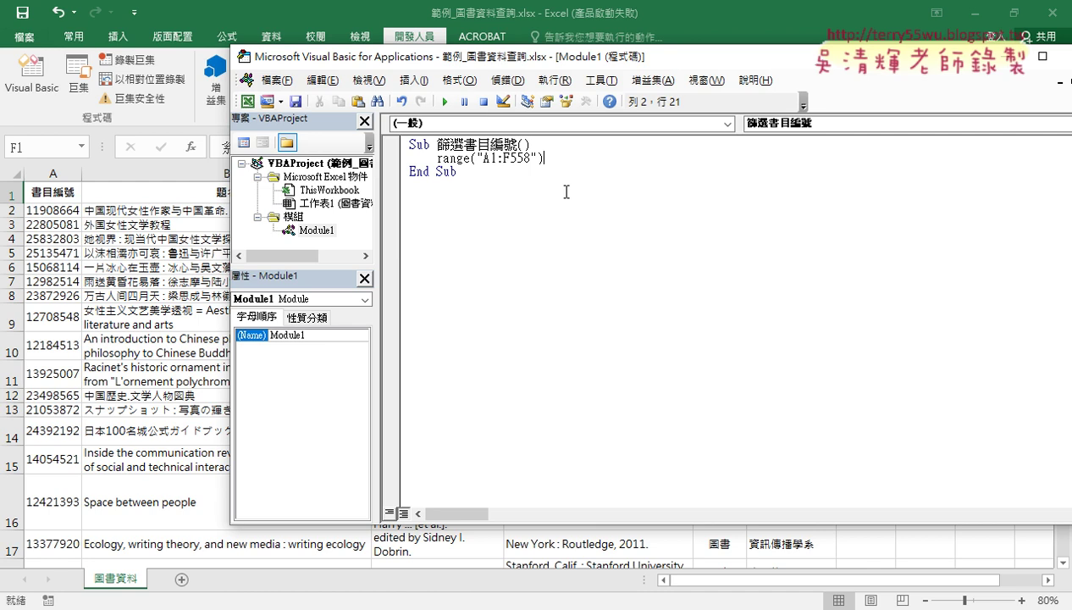
type(".")
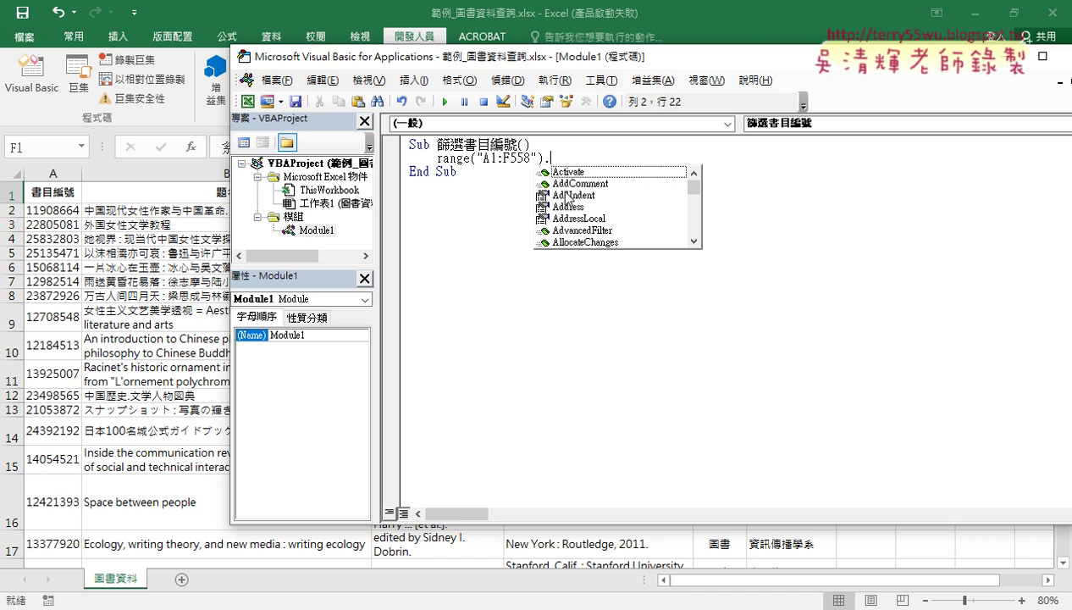
type("A")
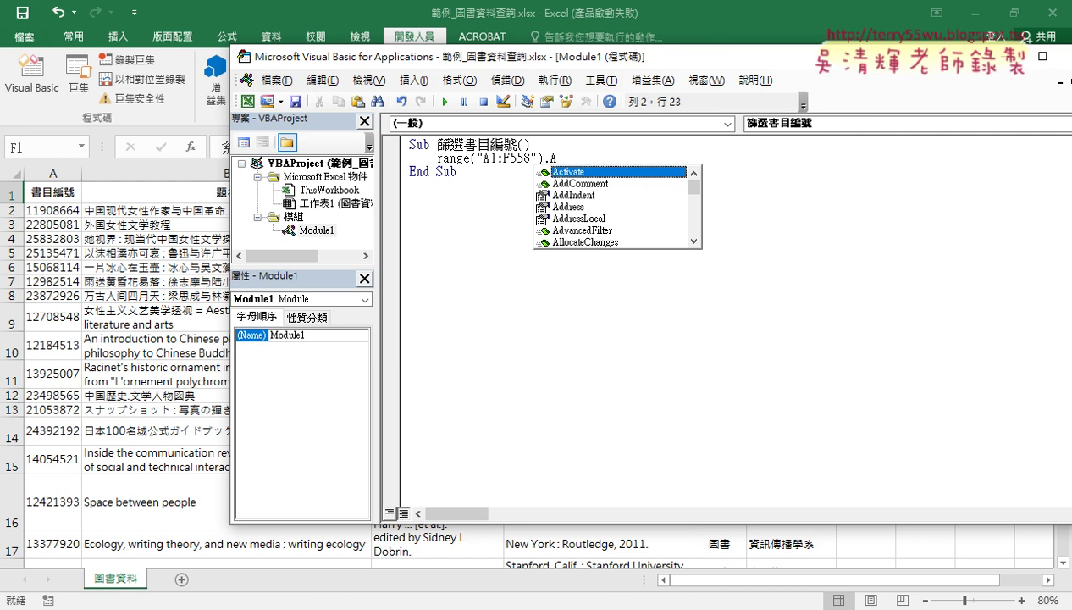
type("U")
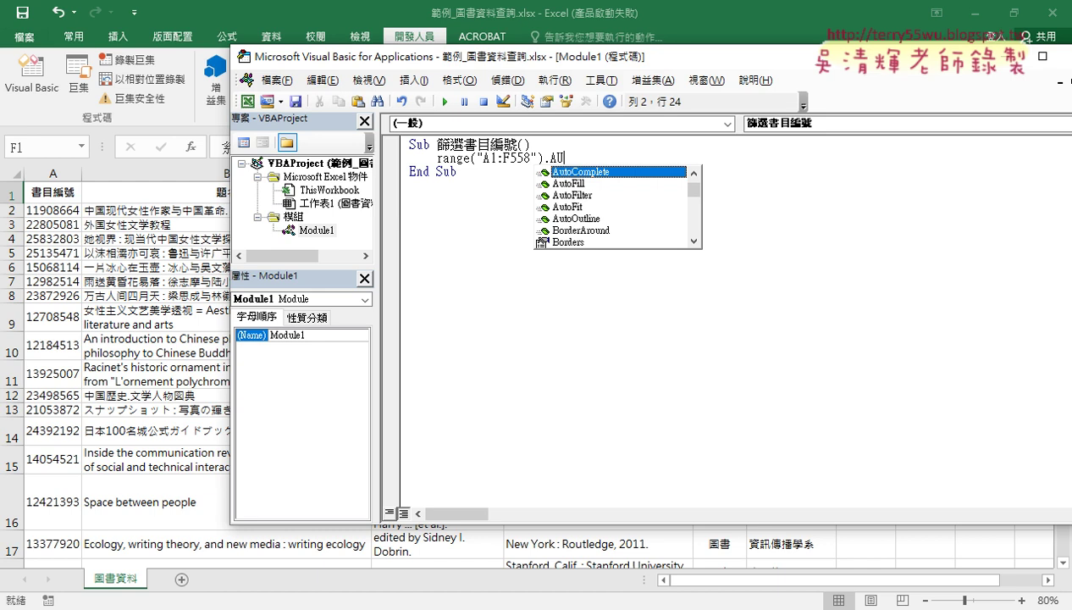
key("Down")
key("Down")
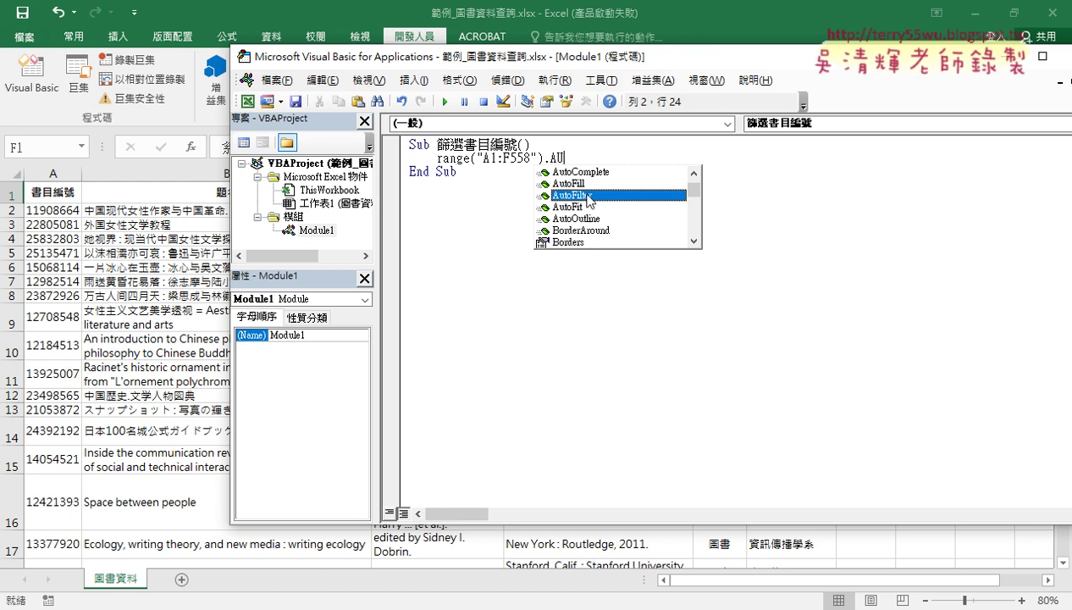
double_click(581, 194)
left_click_drag(584, 56, 578, 117)
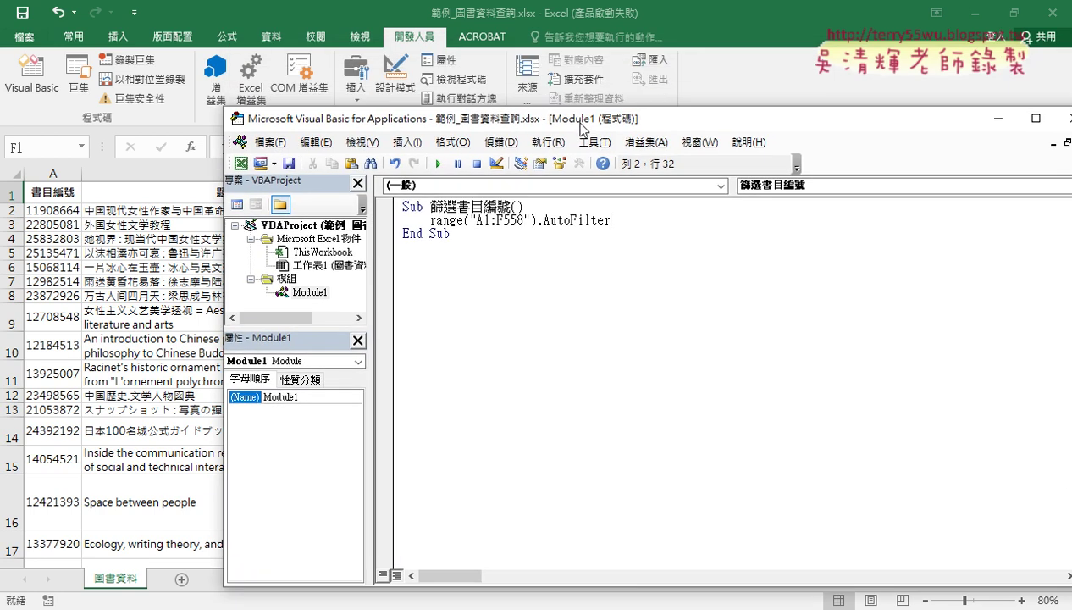
left_click_drag(429, 219, 610, 219)
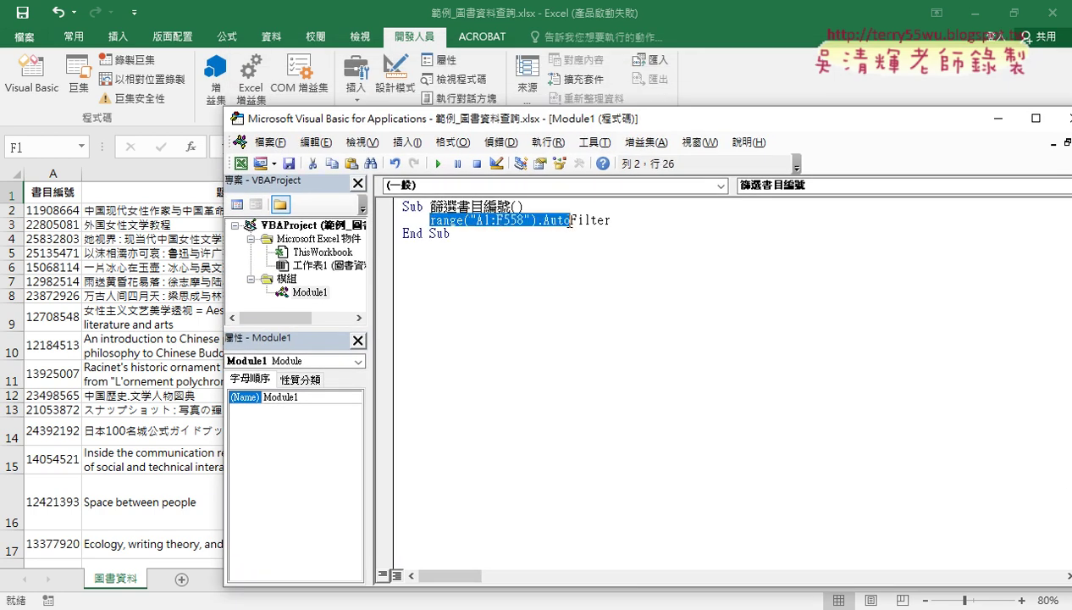
left_click_drag(534, 124, 486, 246)
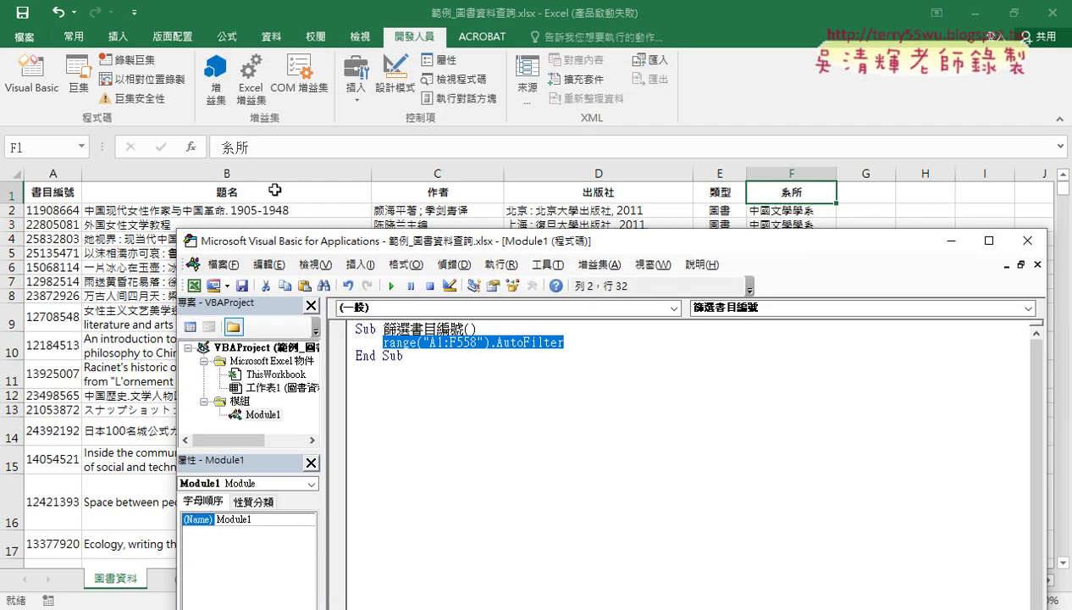
- Add arguments 1, 11908664 to the AutoFilter line and run the macro, leaving one record
left_click(585, 345)
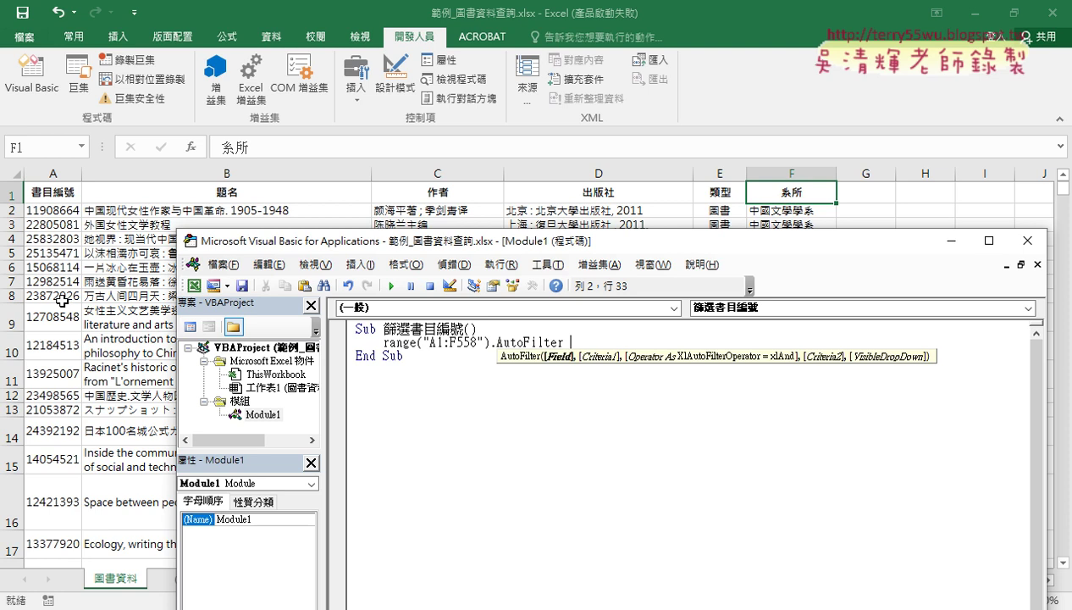
type("1")
type(",")
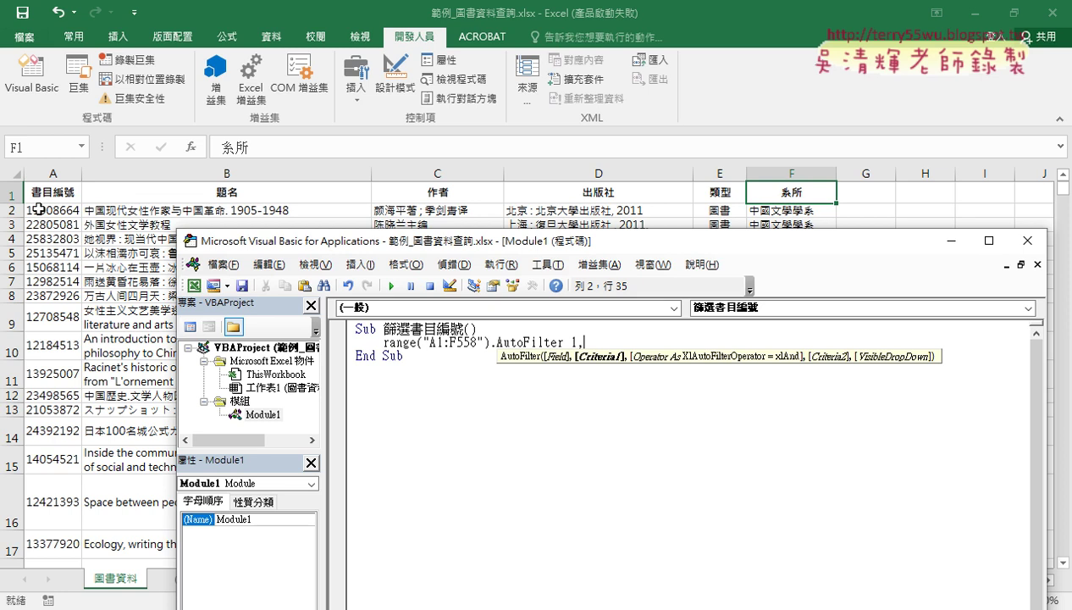
type("1")
type("19")
type("0866")
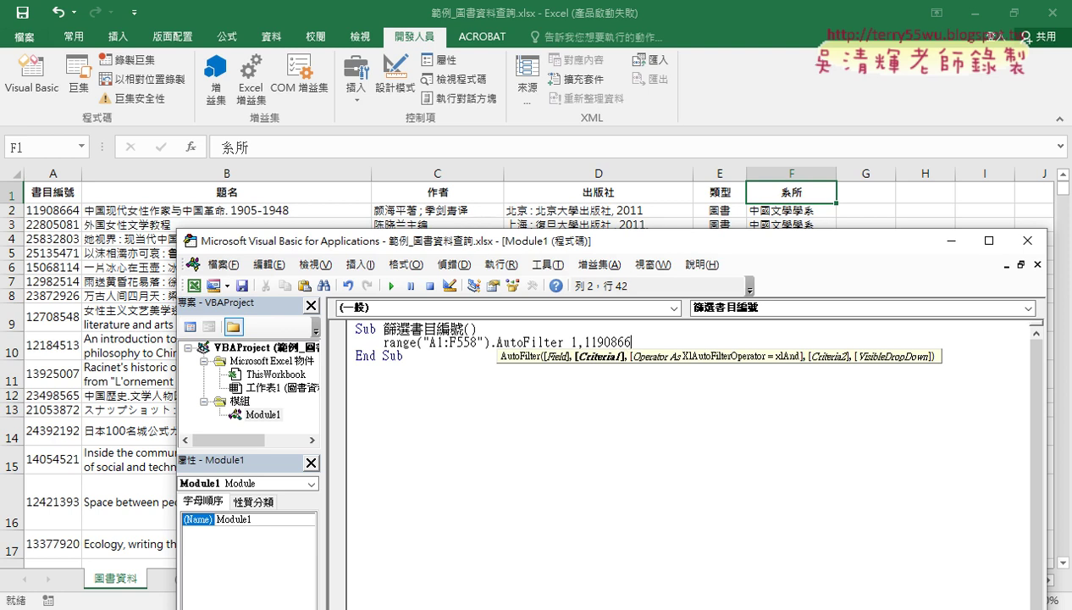
type("4")
left_click(692, 438)
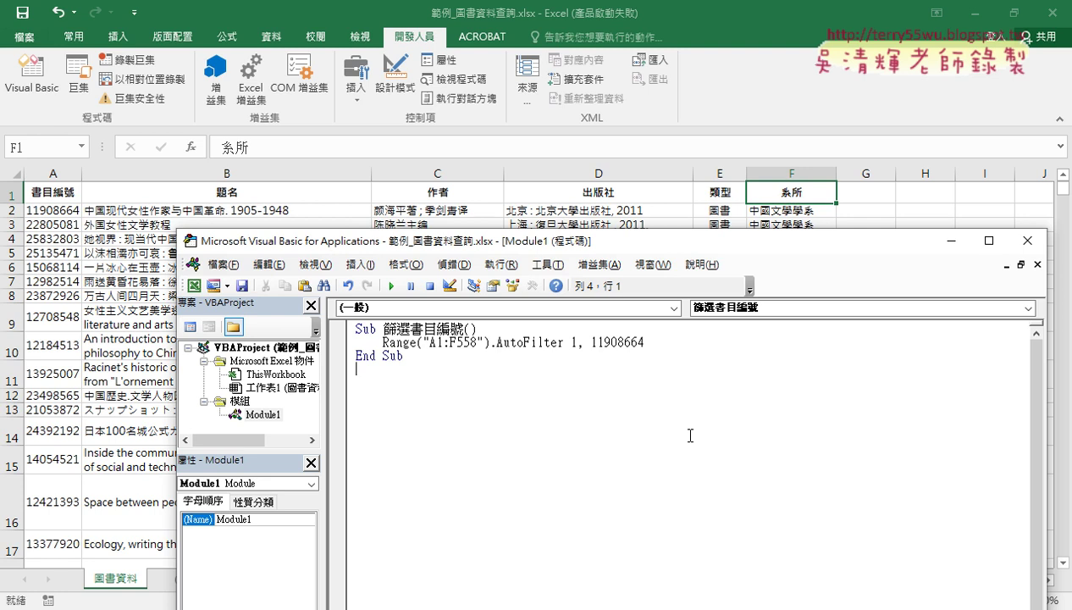
left_click_drag(563, 342, 658, 342)
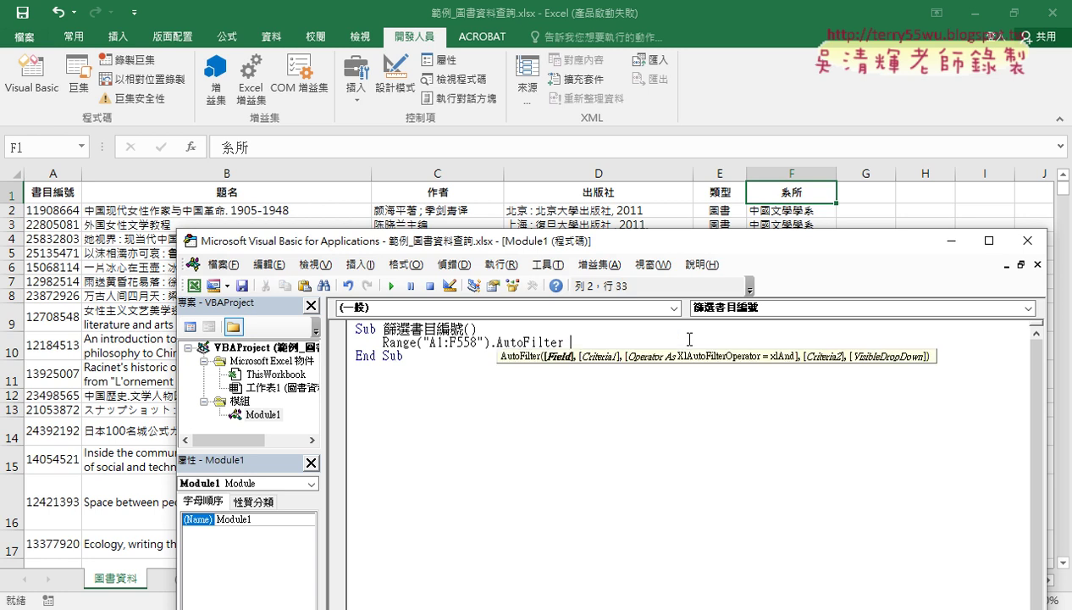
key("ctrl+z")
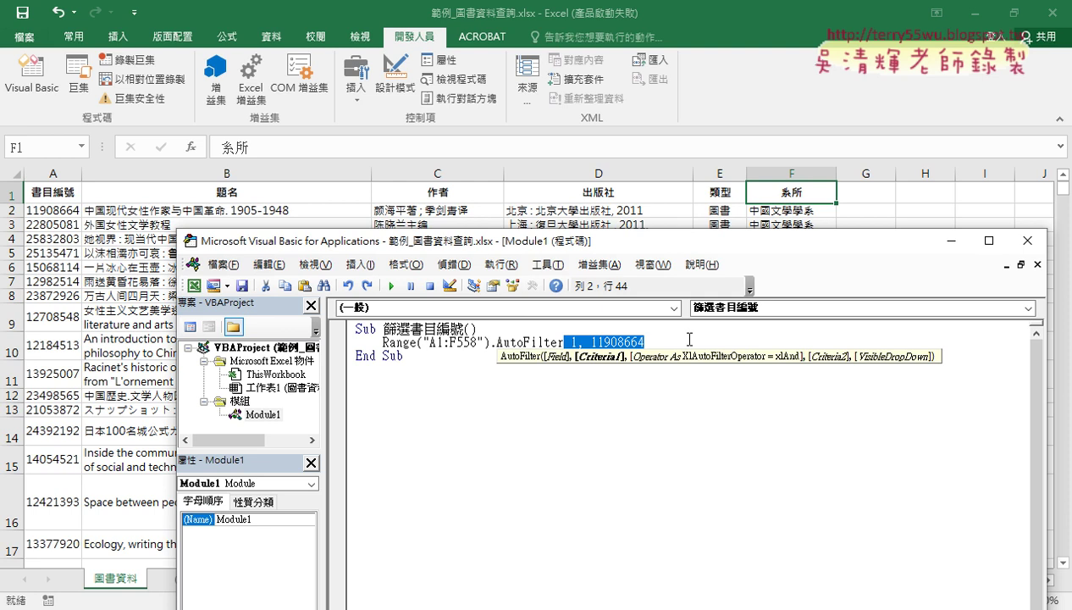
left_click(664, 342)
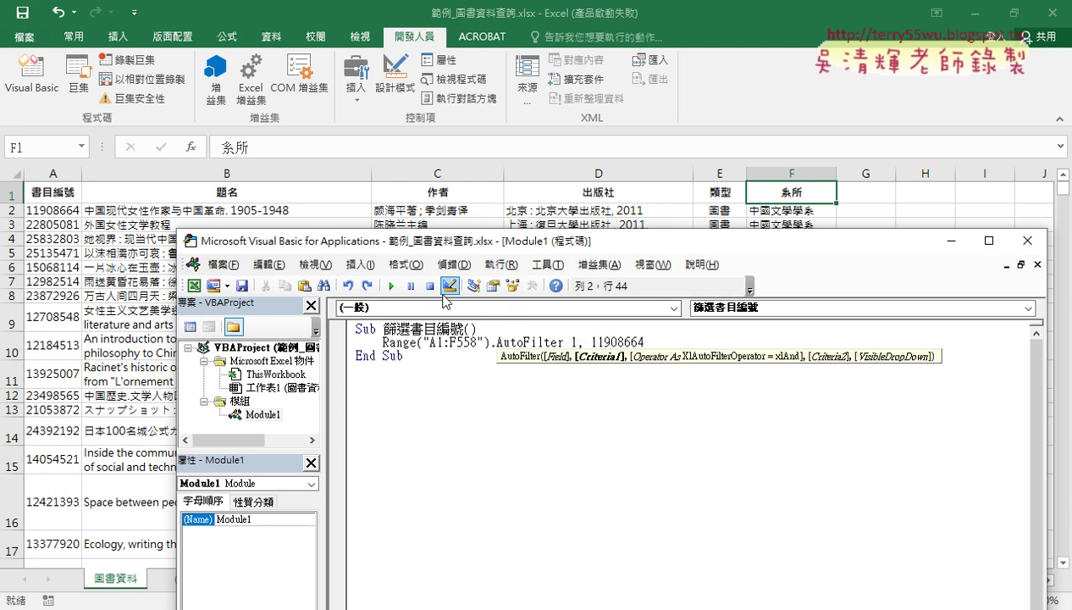
left_click(393, 288)
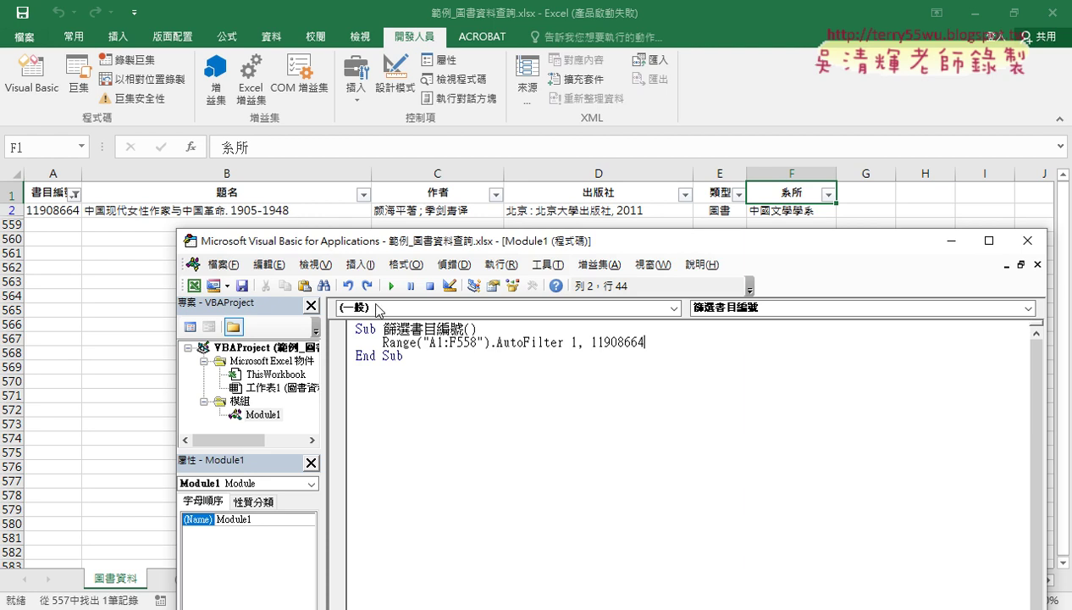
mouse_move(414, 355)
left_mouse_down()
mouse_move(353, 332)
mouse_move(383, 330)
left_mouse_up()
- Declare Sub 篩選復原 below End Sub and copy the AutoFilter statement for its body
left_click(356, 330)
key("ctrl+c")
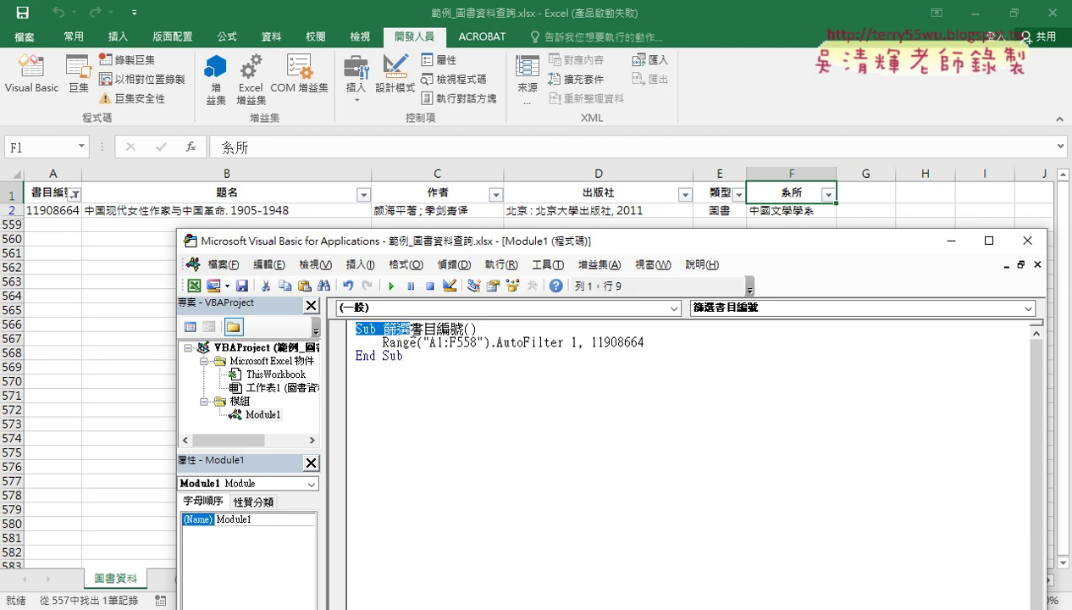
left_click(382, 379)
key("ctrl+v")
type("篩選")
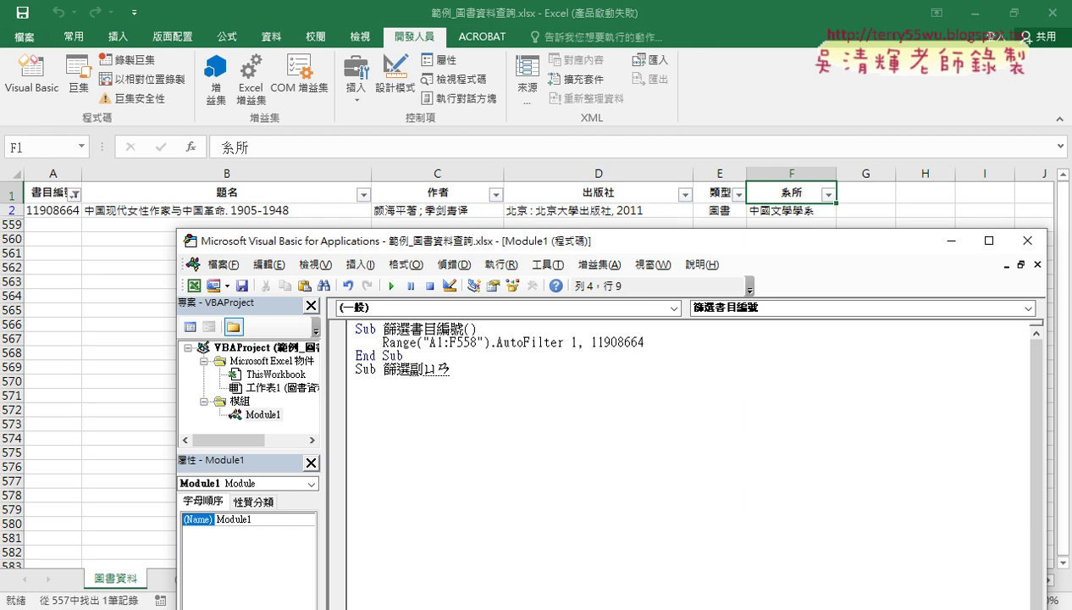
type("復原")
key("Return")
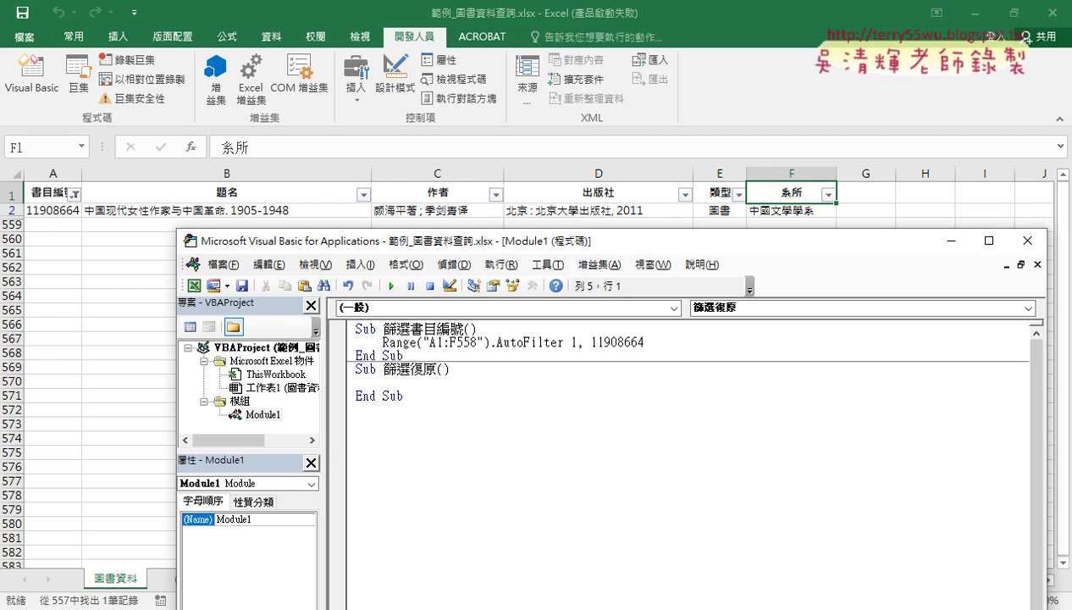
key("Tab")
mouse_move(382, 343)
left_mouse_down()
mouse_move(564, 342)
mouse_move(517, 392)
left_mouse_up()
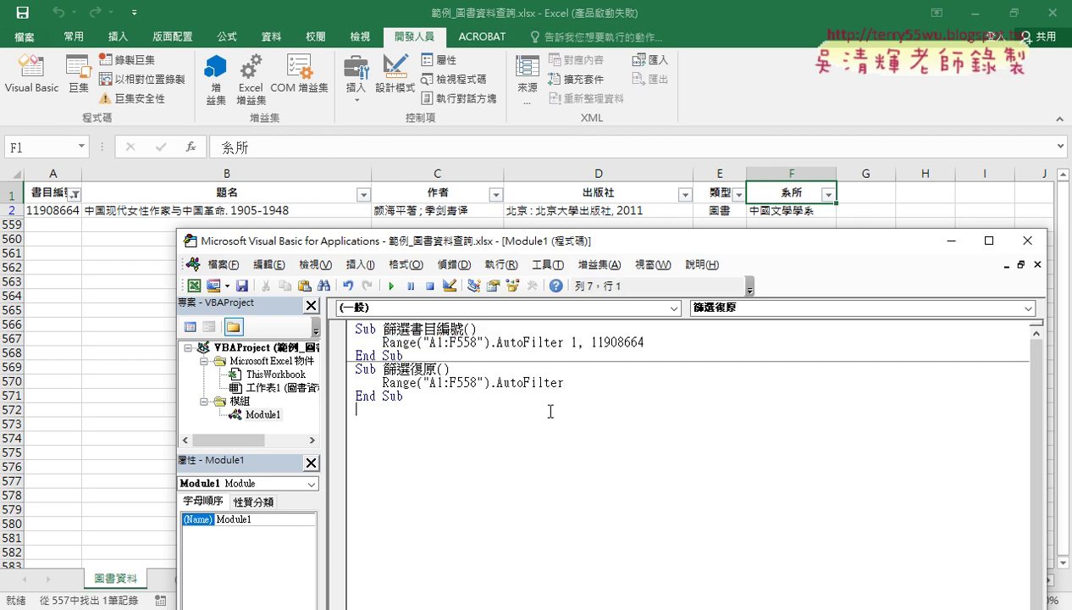
left_click(537, 383)
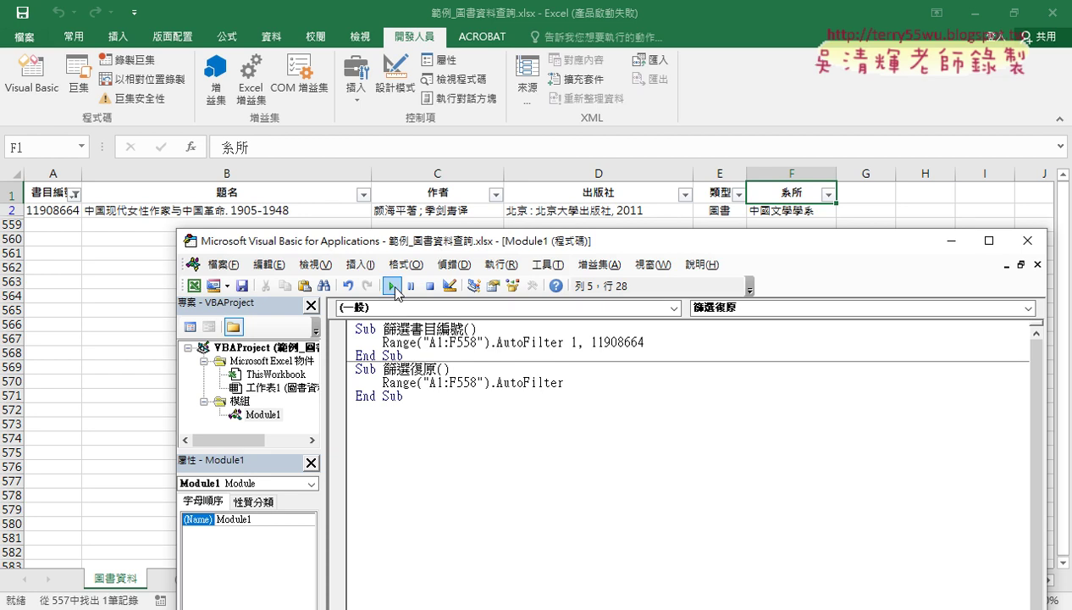
- Run the reset, ID-filter and reset macros in turn, then select the hard-coded ID 11908664
left_click(392, 286)
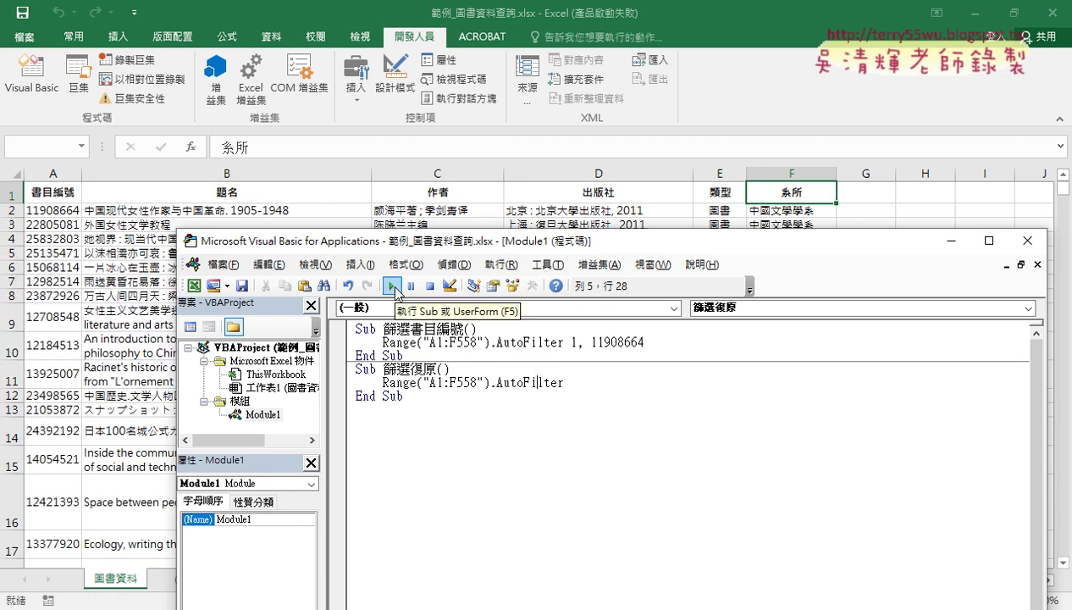
left_click_drag(564, 382, 495, 383)
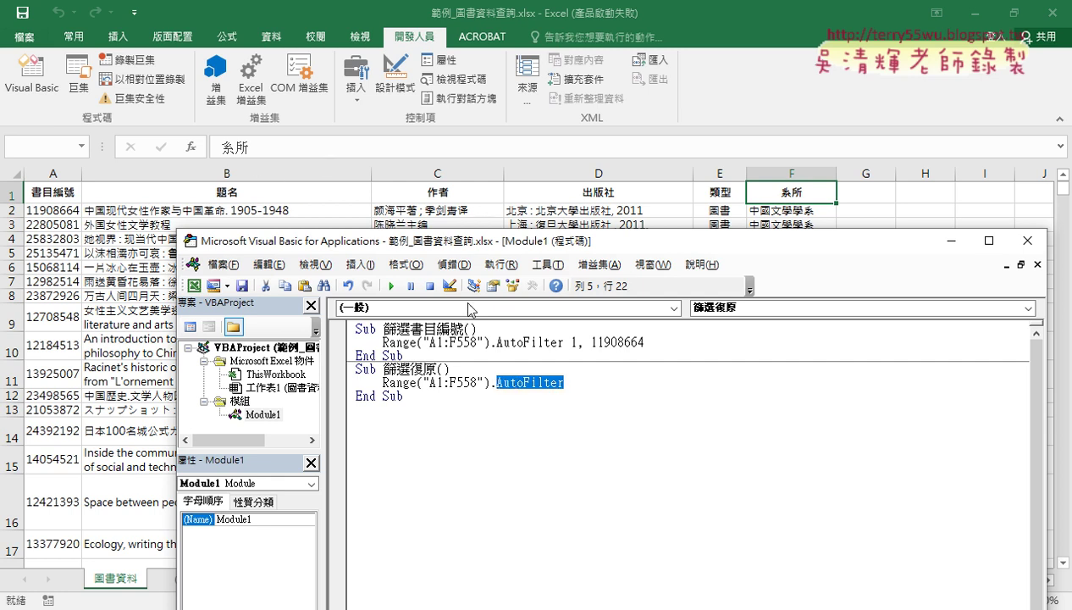
left_click(512, 343)
left_click(392, 286)
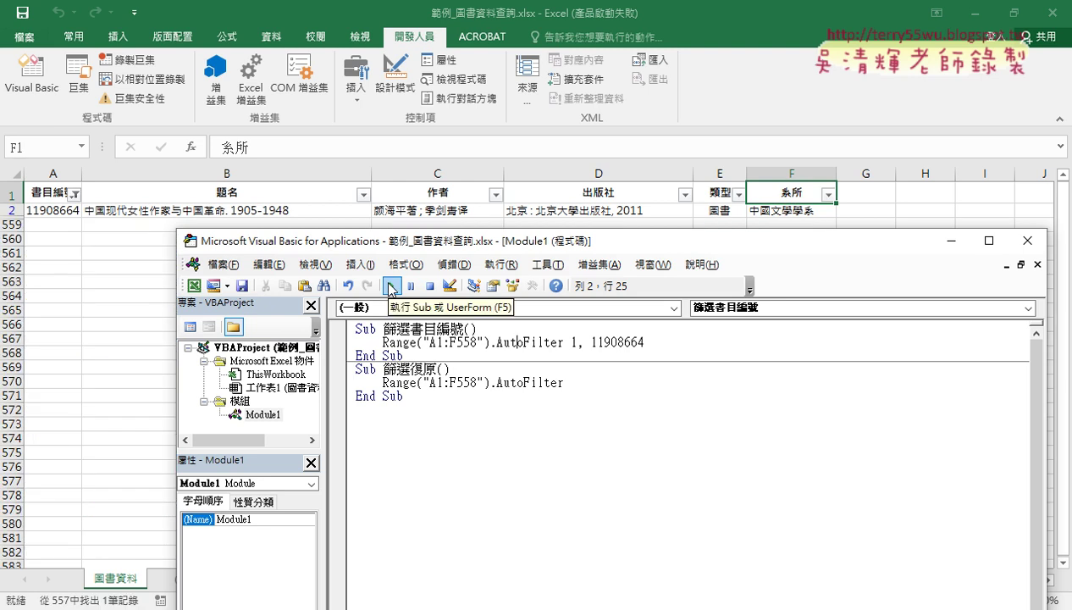
left_click(402, 382)
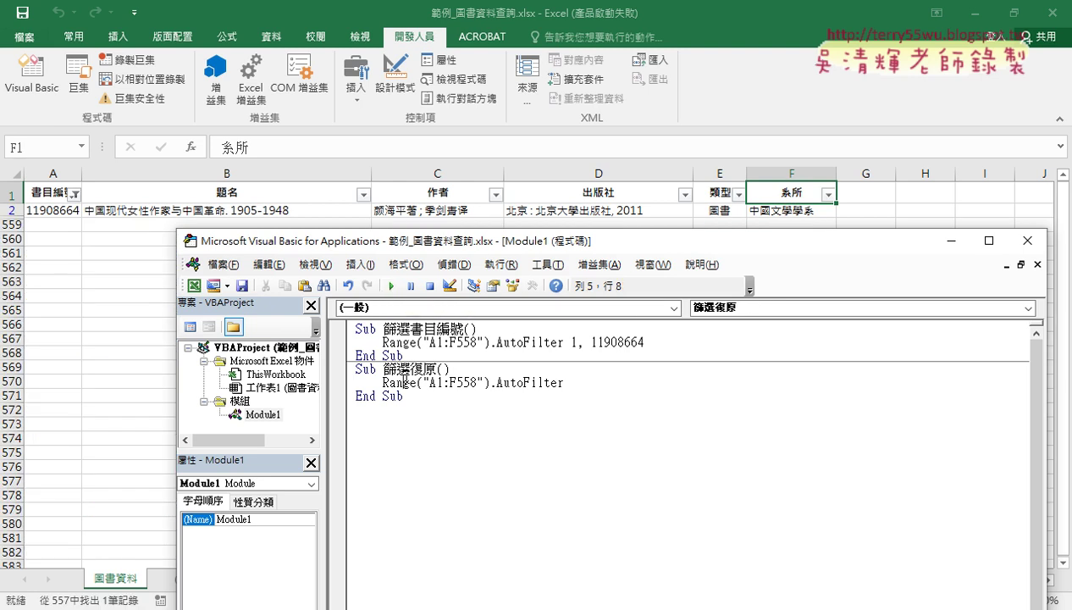
left_click(392, 286)
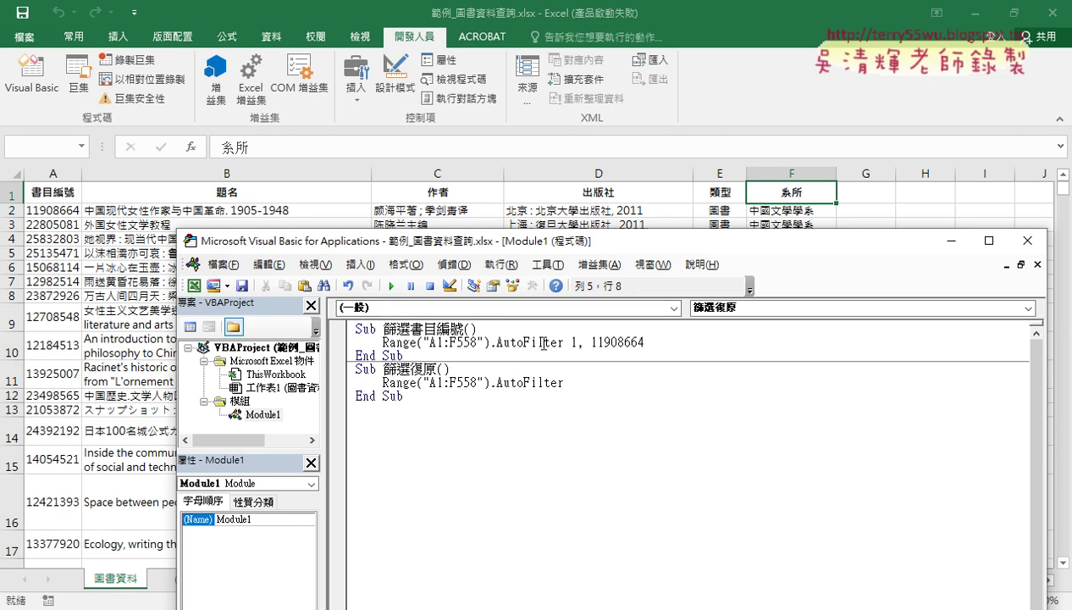
left_click(592, 342)
left_click_drag(592, 342, 643, 342)
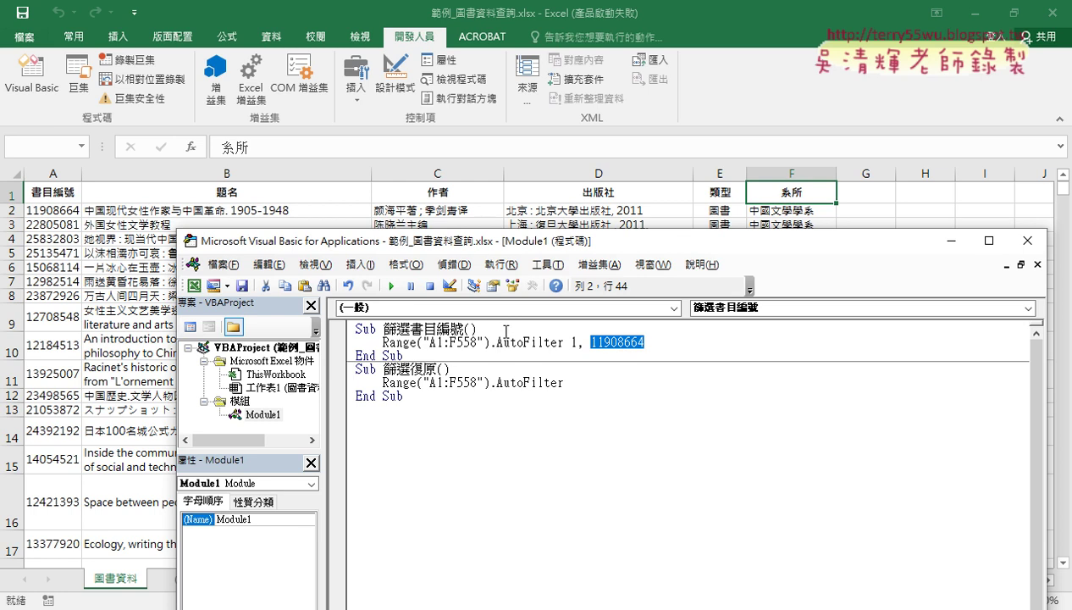
- Insert the line x = InputBox("") at the top of 篩選書目編號
left_click(506, 328)
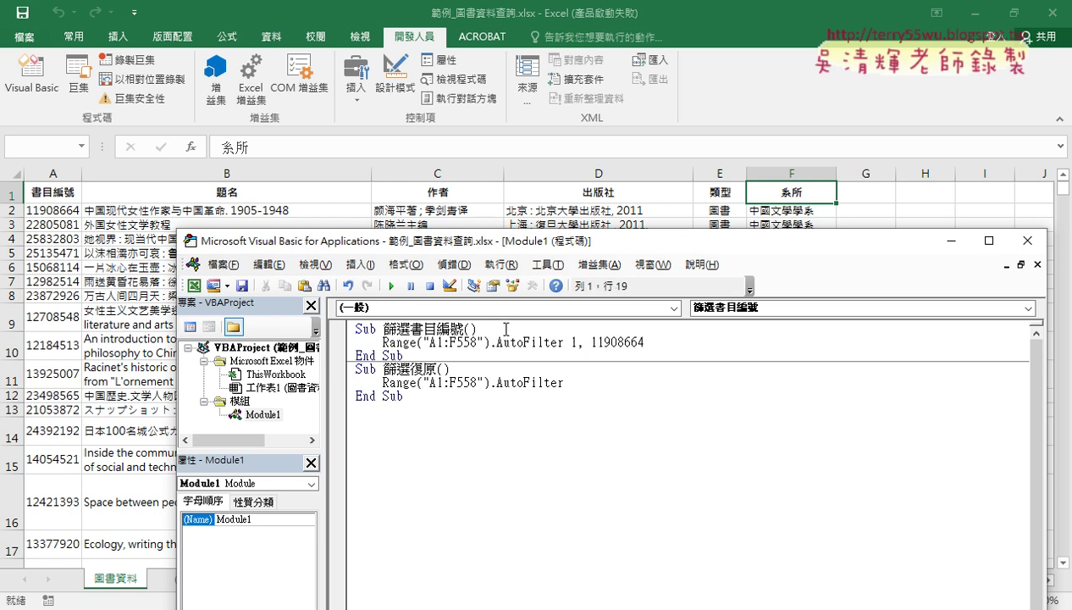
key("Return")
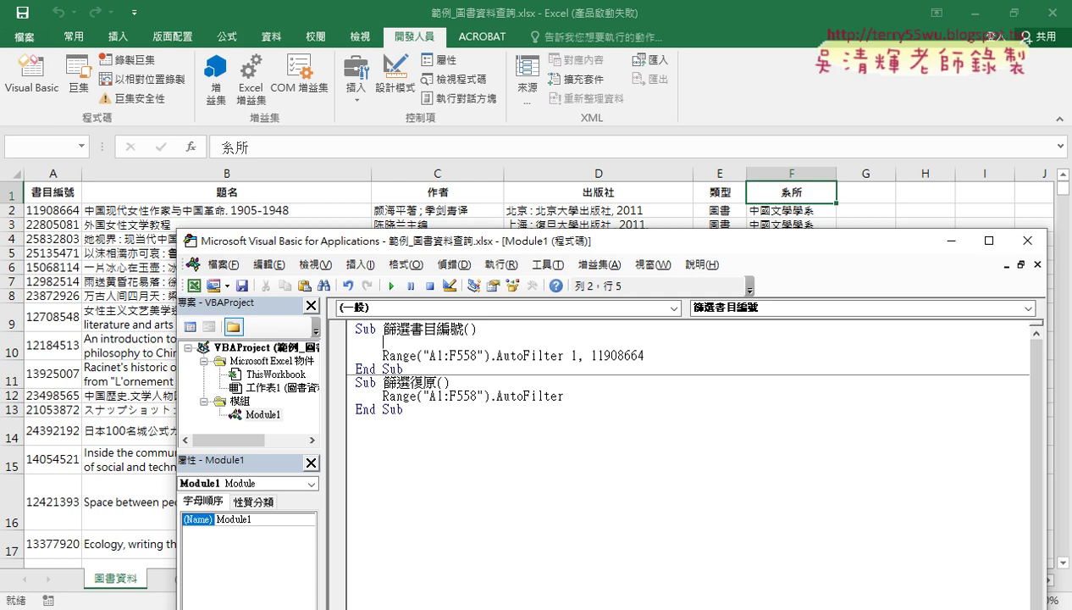
type("X")
type("x")
type("=")
type("i")
type("nput")
type("bo")
type("x")
type("()")
key("Left")
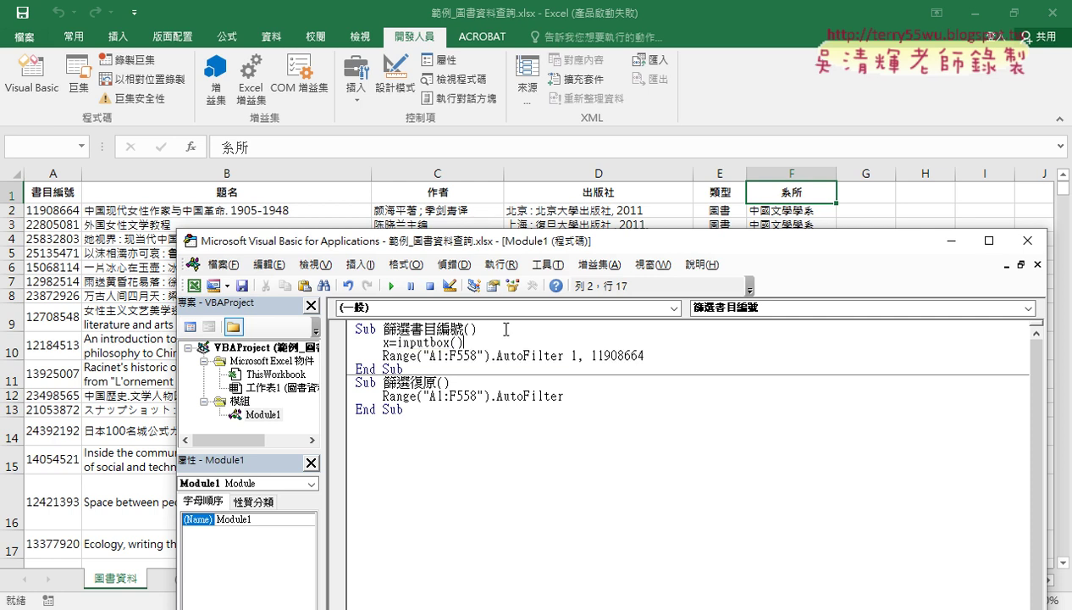
type("\"\"")
key("Left")
- Fill the InputBox prompt with 請輸入書目編號!!! and select the fixed ID 11908664
left_click_drag(410, 328, 464, 329)
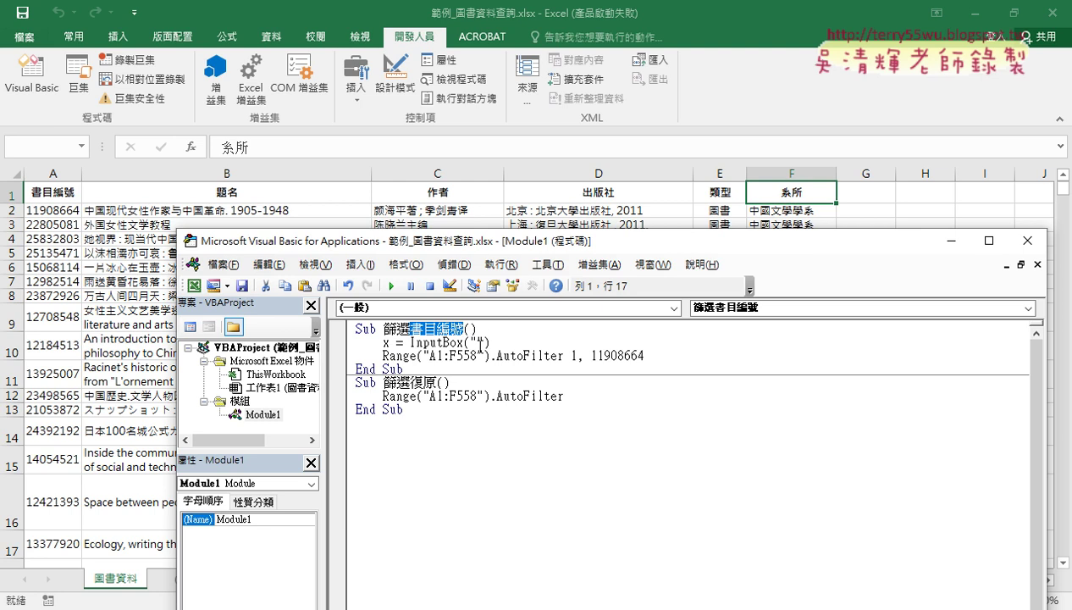
left_click(482, 343)
key("ctrl+v")
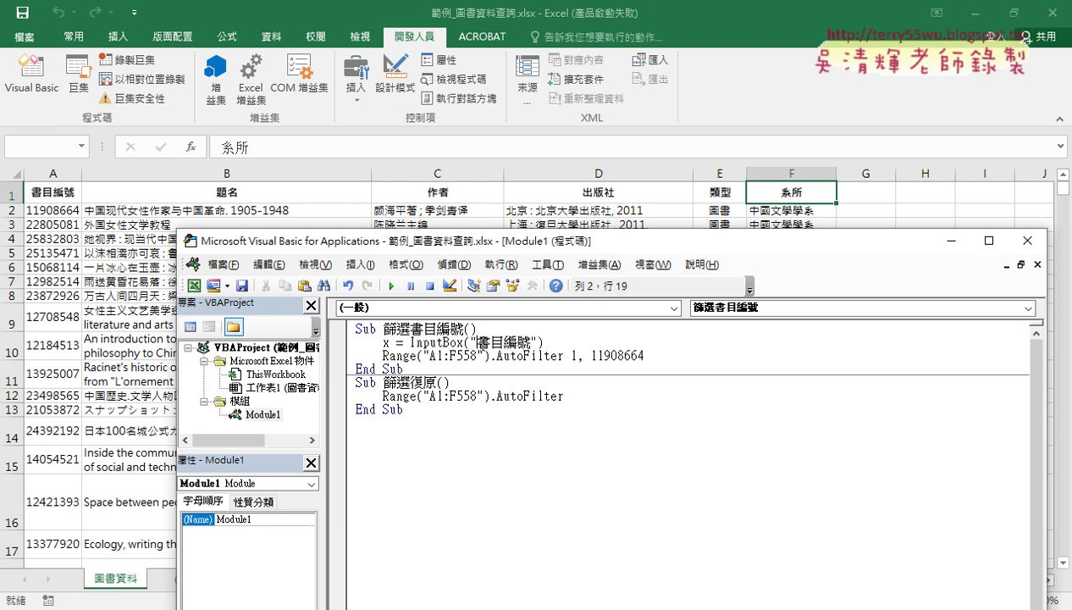
type("請書ㄖㄨ")
type("輸入")
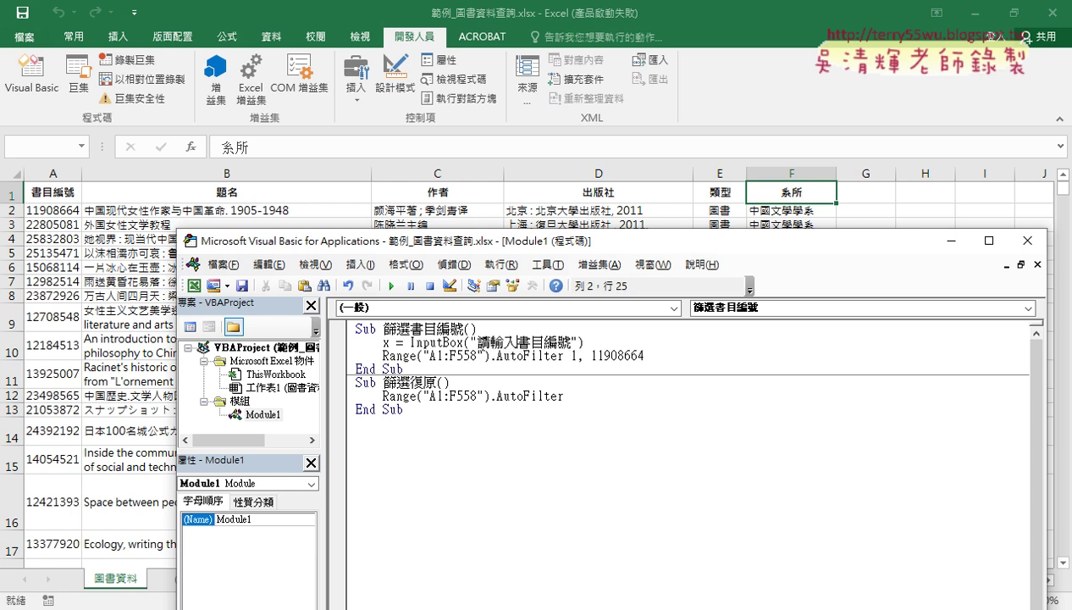
key("Right")
key("Right")
key("Right")
key("Right")
key("Right")
key("Left")
type("!")
type("!!")
left_click(528, 433)
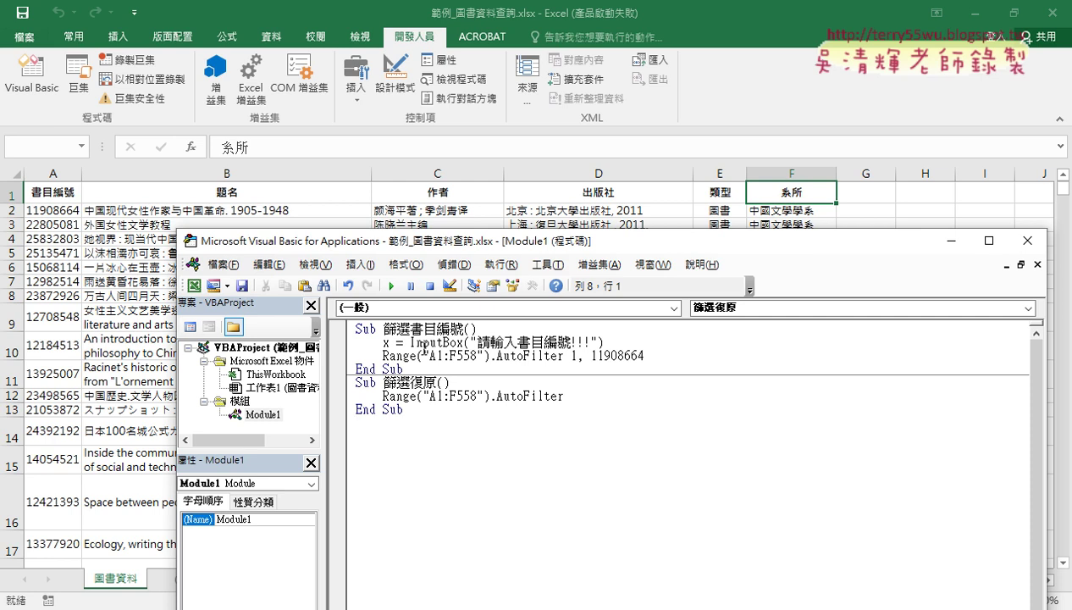
left_click_drag(591, 356, 644, 357)
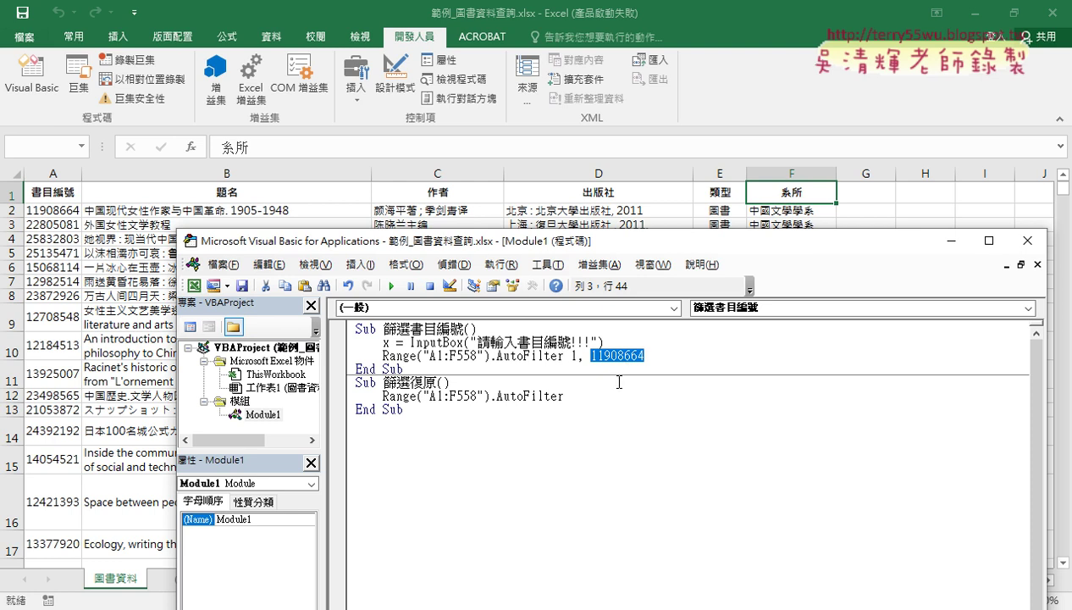
- Replace the fixed ID with x on the AutoFilter line
type("x")
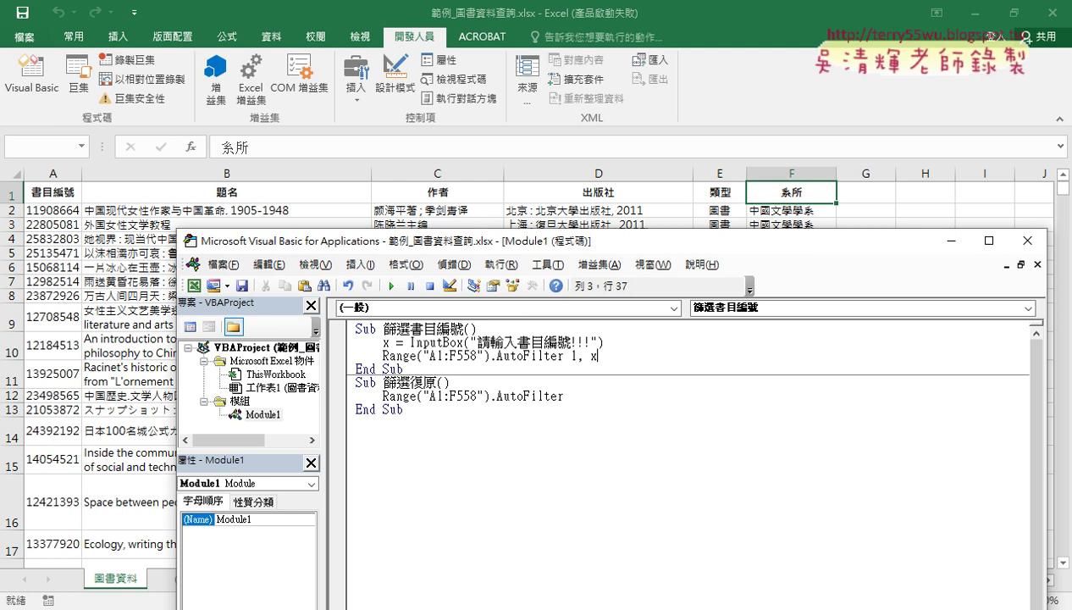
left_click(593, 423)
left_click(529, 355)
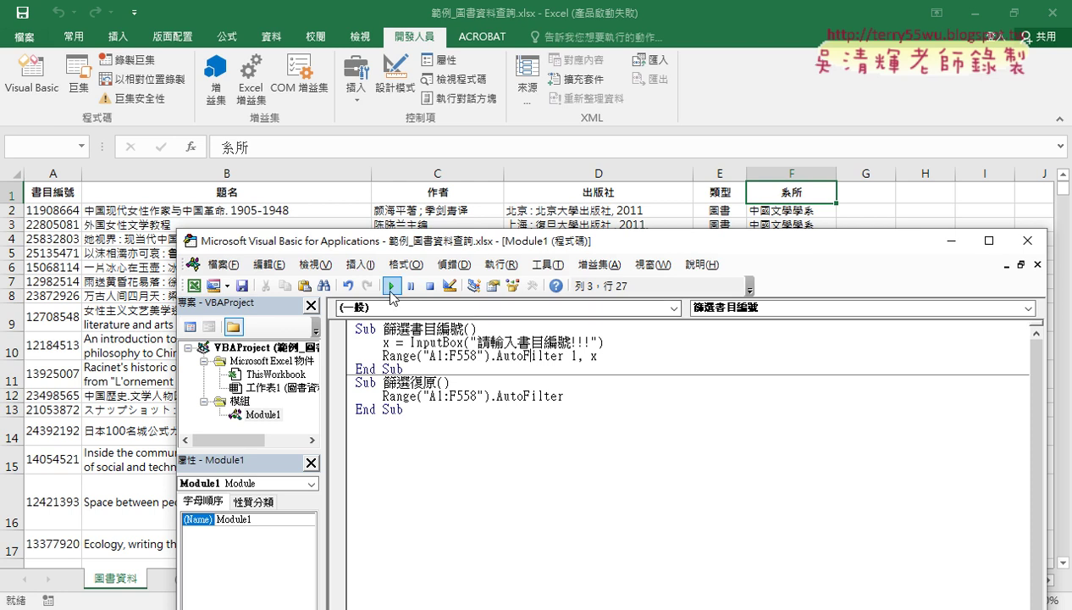
left_click_drag(410, 342, 605, 342)
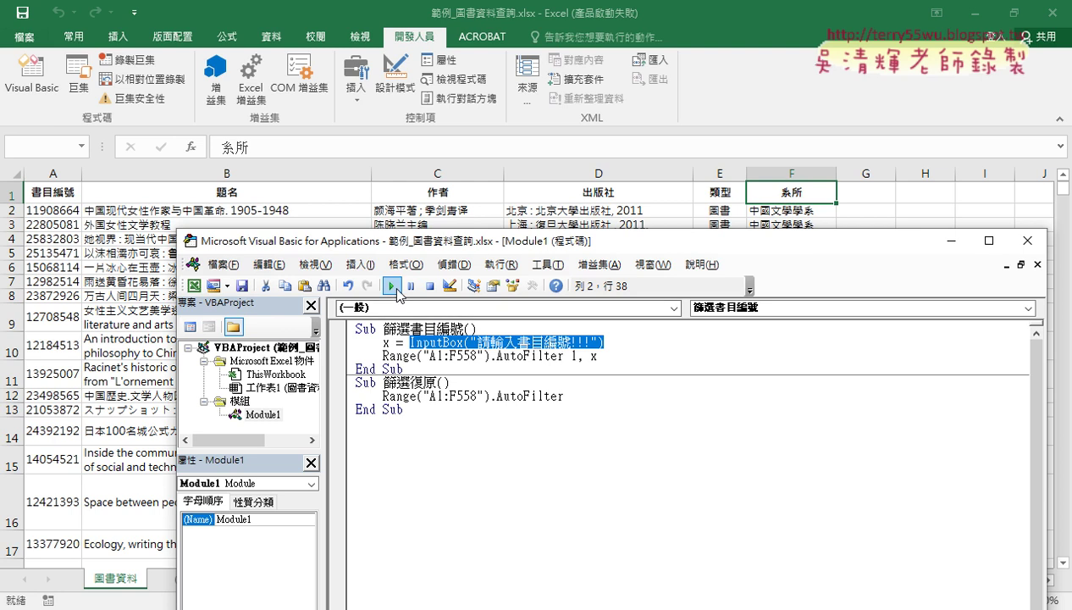
- Run the ID filter with book ID 22805081, then move into the 篩選復原 macro
left_click(391, 285)
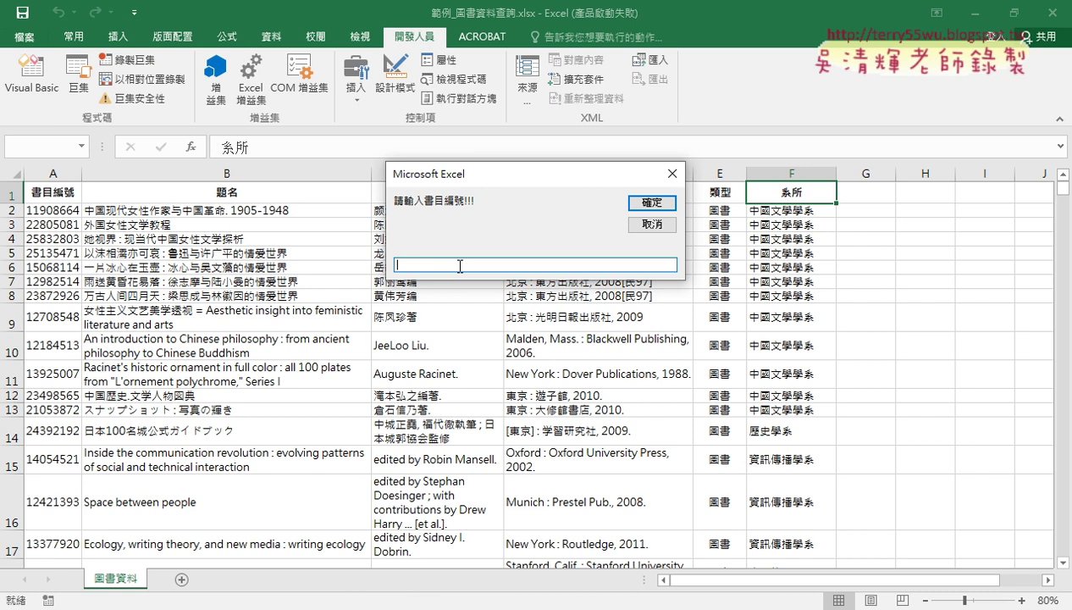
type("280")
type("50")
type("81")
left_click(650, 203)
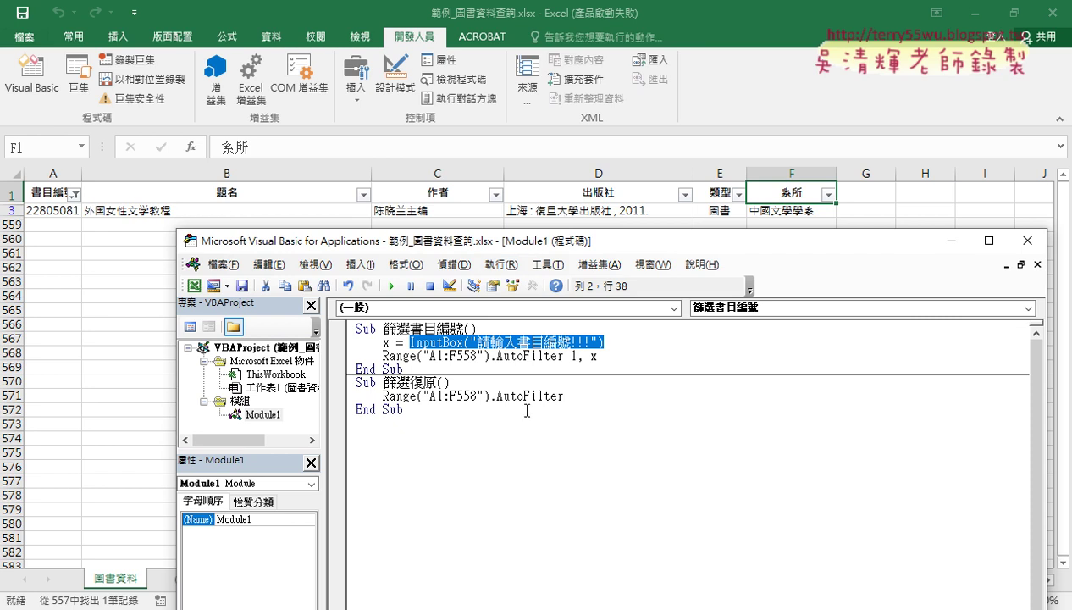
left_click(513, 395)
- Select the module code of the 篩選書目編號 and 篩選復原 macros and copy it
left_click(393, 288)
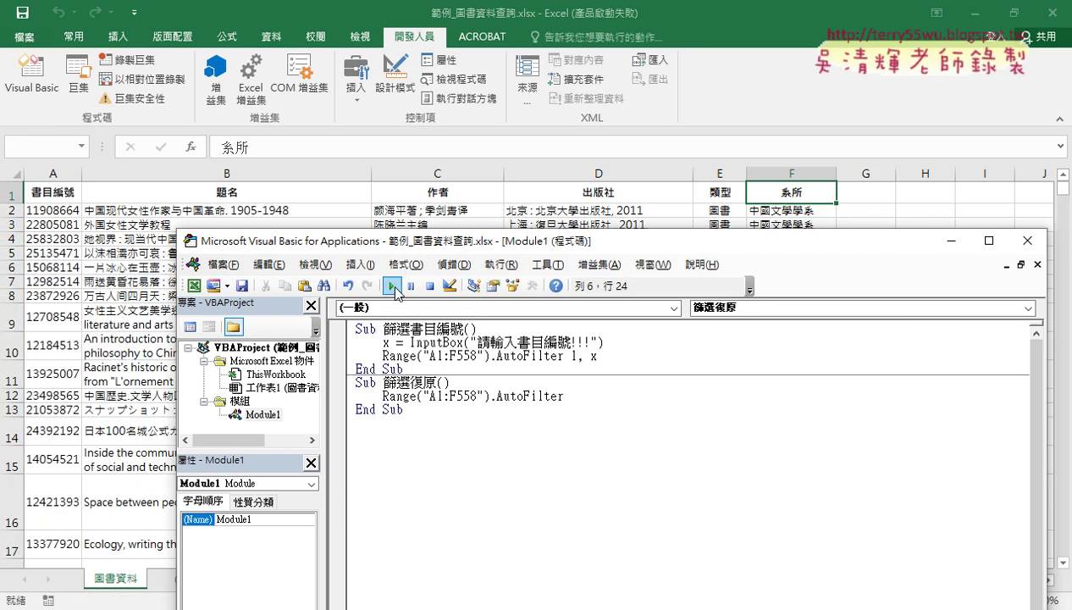
left_click_drag(462, 250, 513, 233)
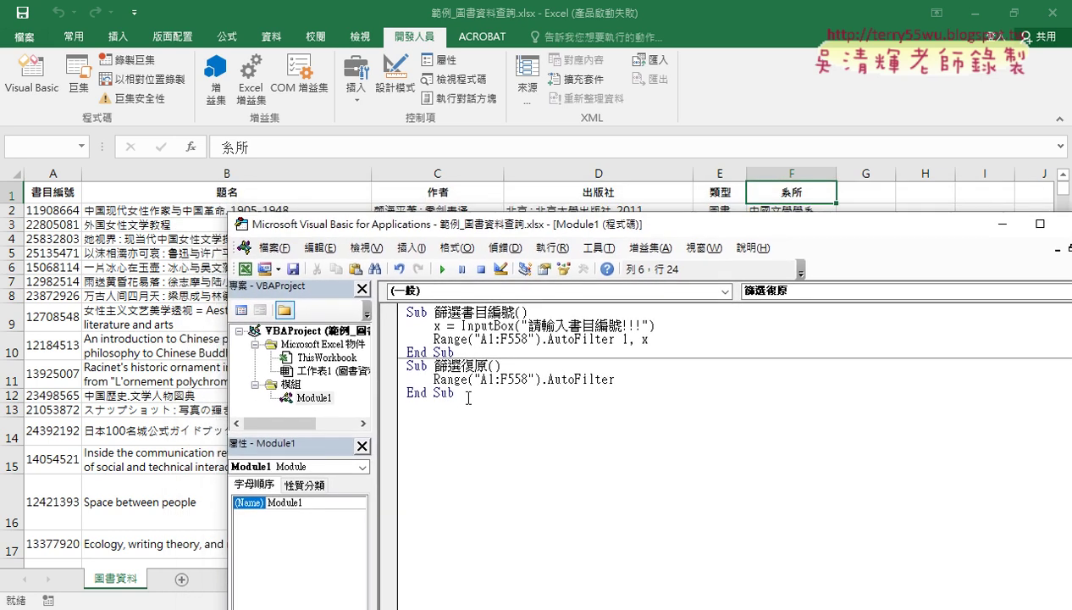
left_click_drag(457, 393, 394, 310)
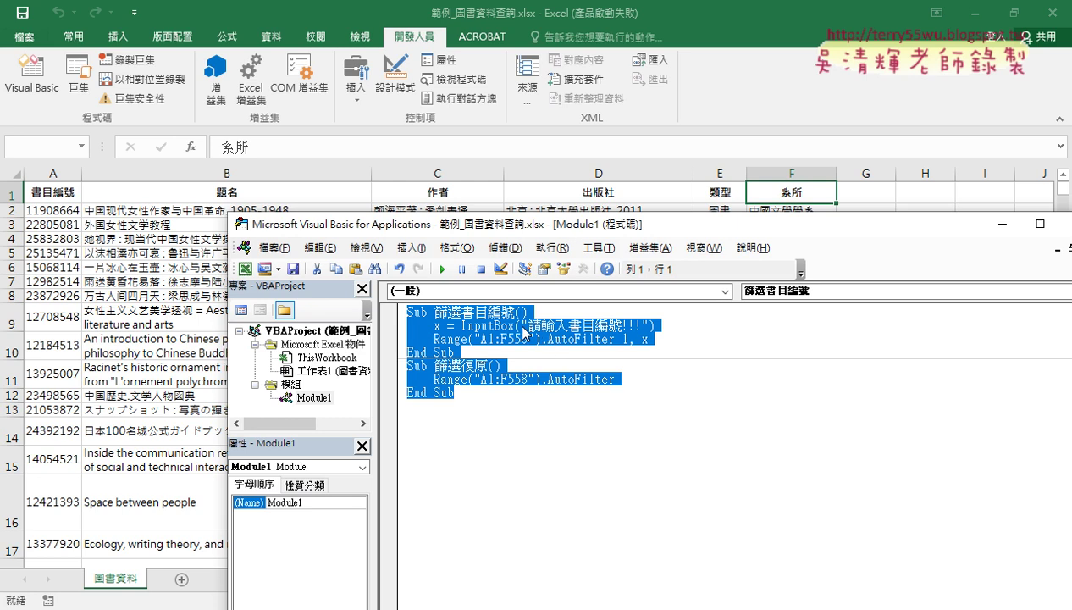
left_click_drag(515, 225, 508, 254)
left_click(504, 367)
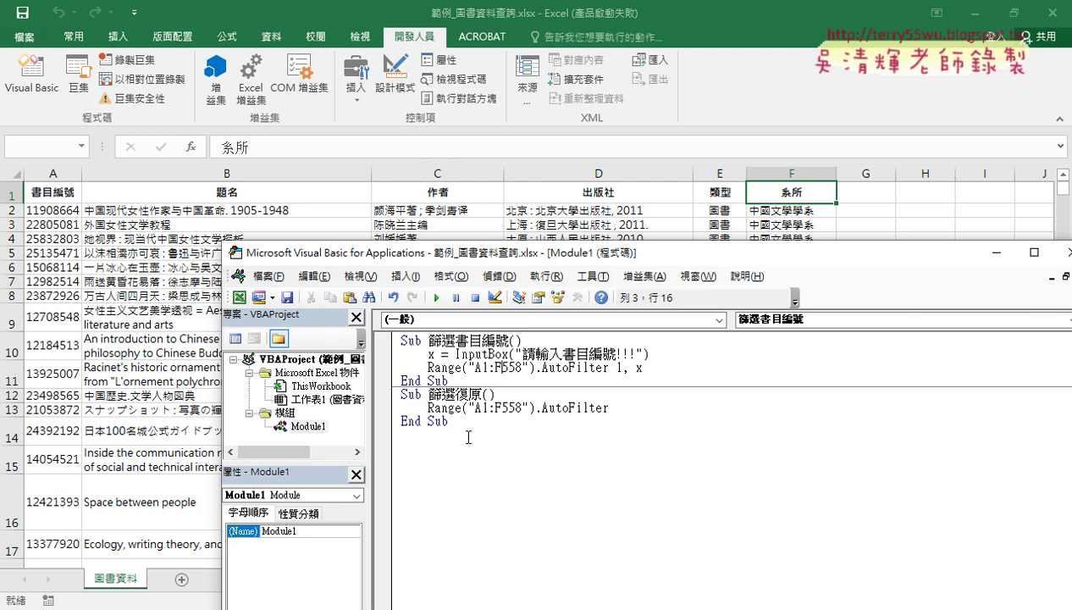
mouse_move(401, 366)
left_mouse_down()
mouse_move(448, 421)
mouse_move(375, 330)
left_mouse_up()
right_click(428, 354)
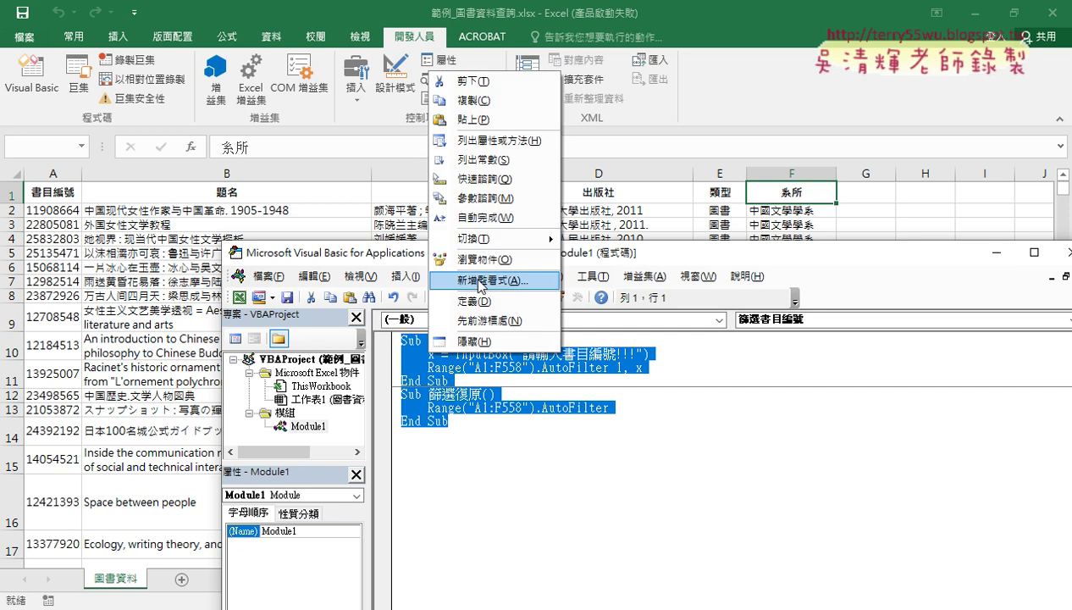
left_click(491, 101)
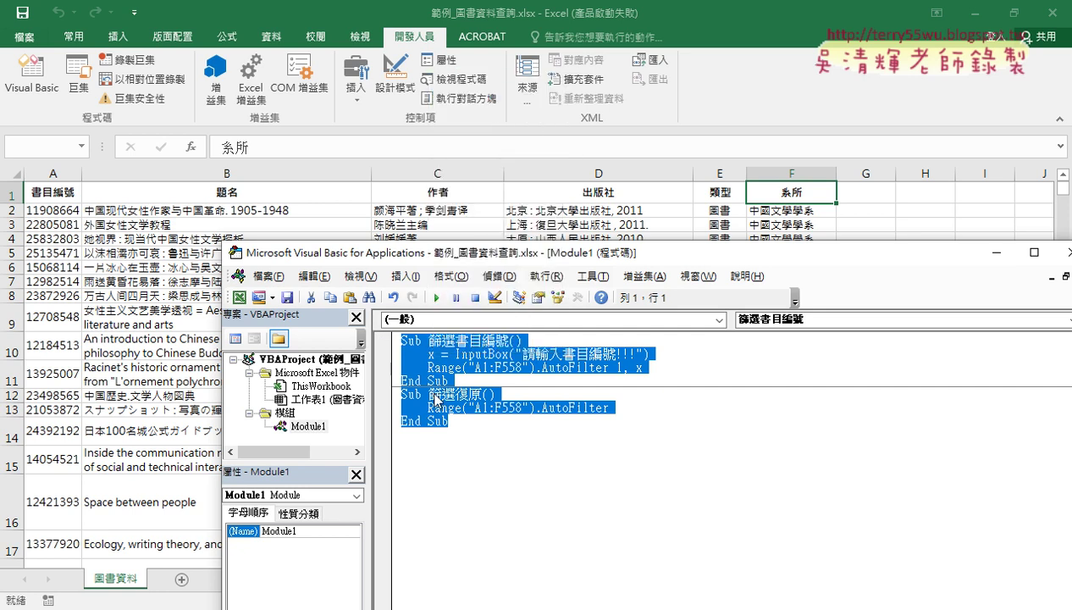
- Draw a form button over H2:I4, assign the 篩選書目編號 macro, and label it 篩選書目編號
left_click(887, 209)
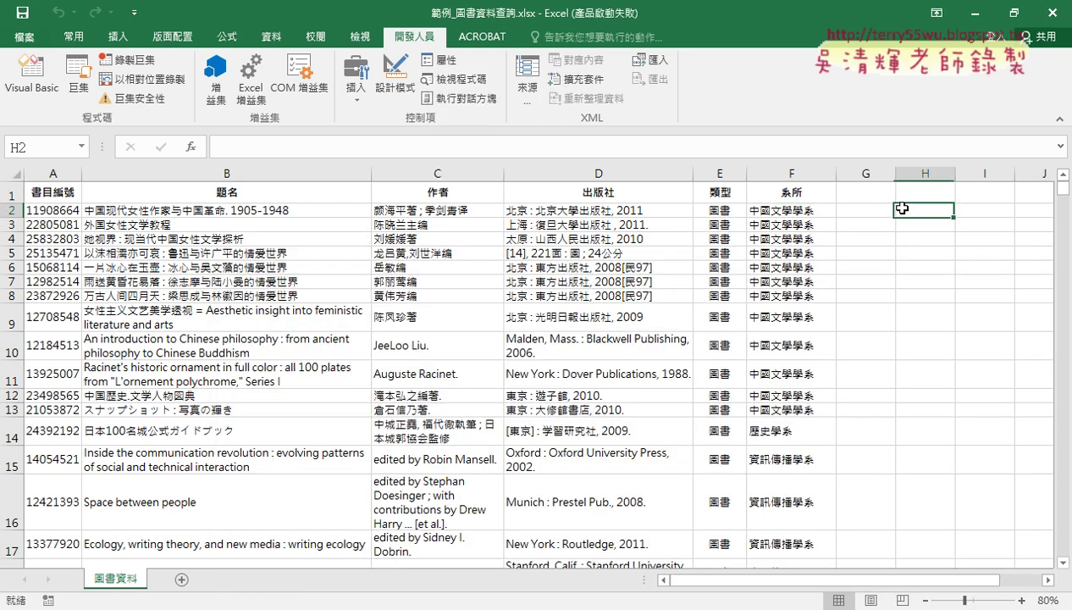
left_click(355, 80)
left_click(344, 129)
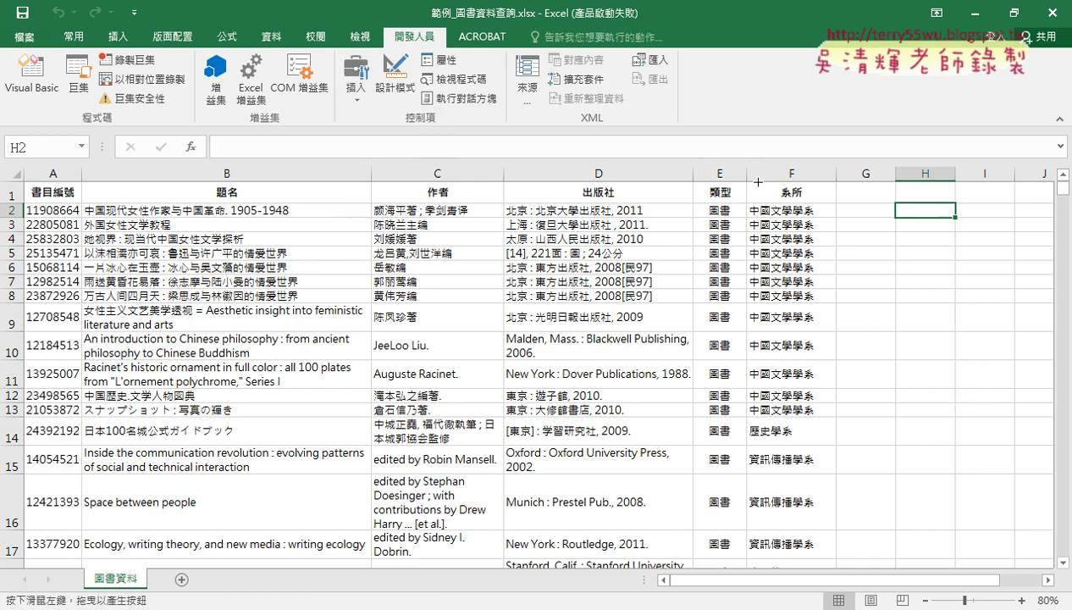
left_click_drag(865, 189, 970, 222)
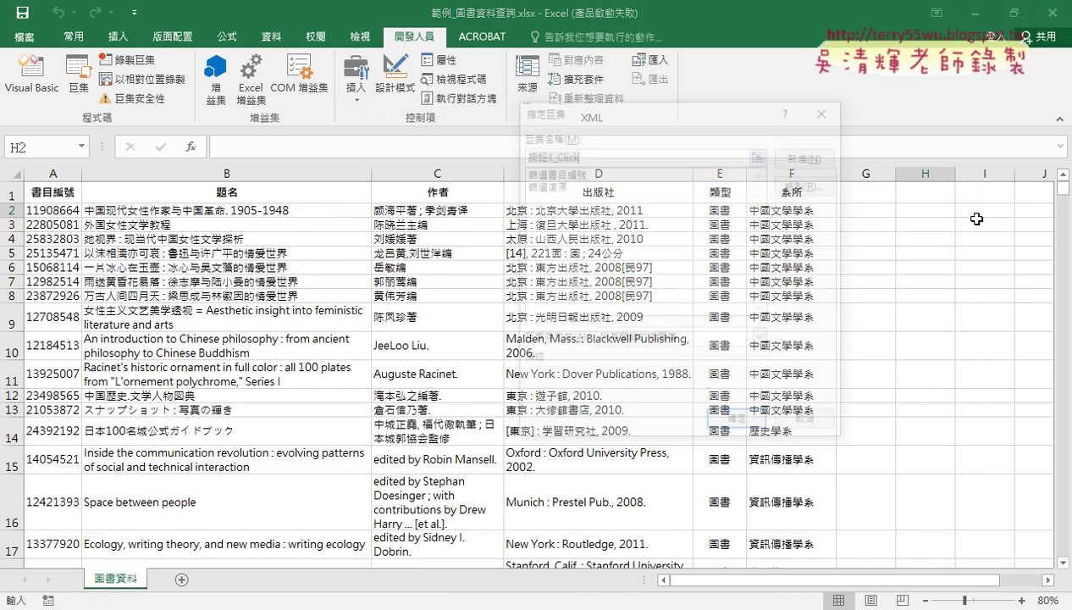
left_click(554, 172)
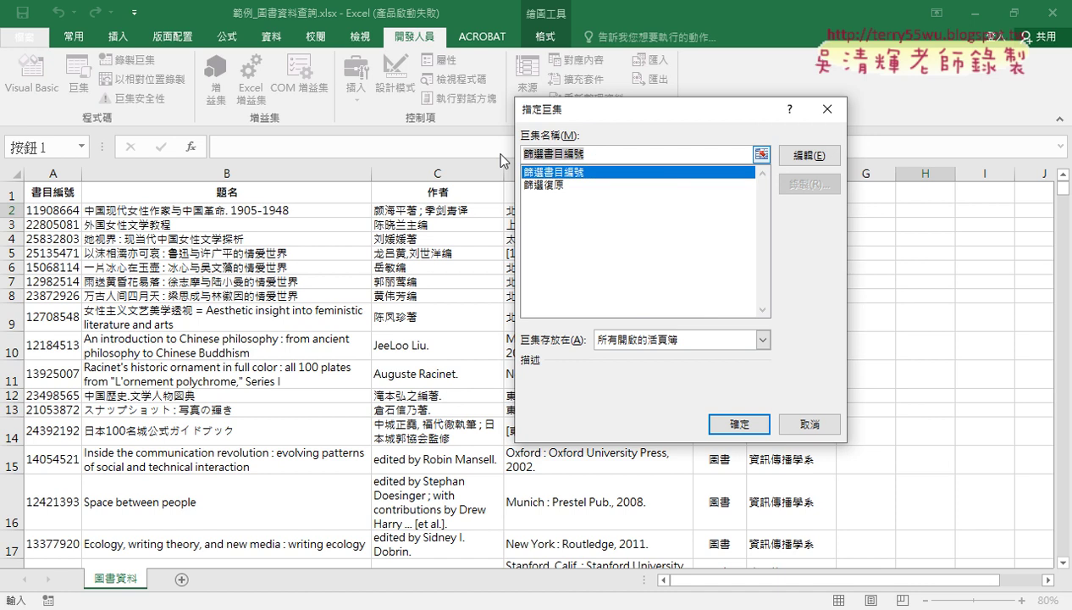
right_click(534, 152)
key("Escape")
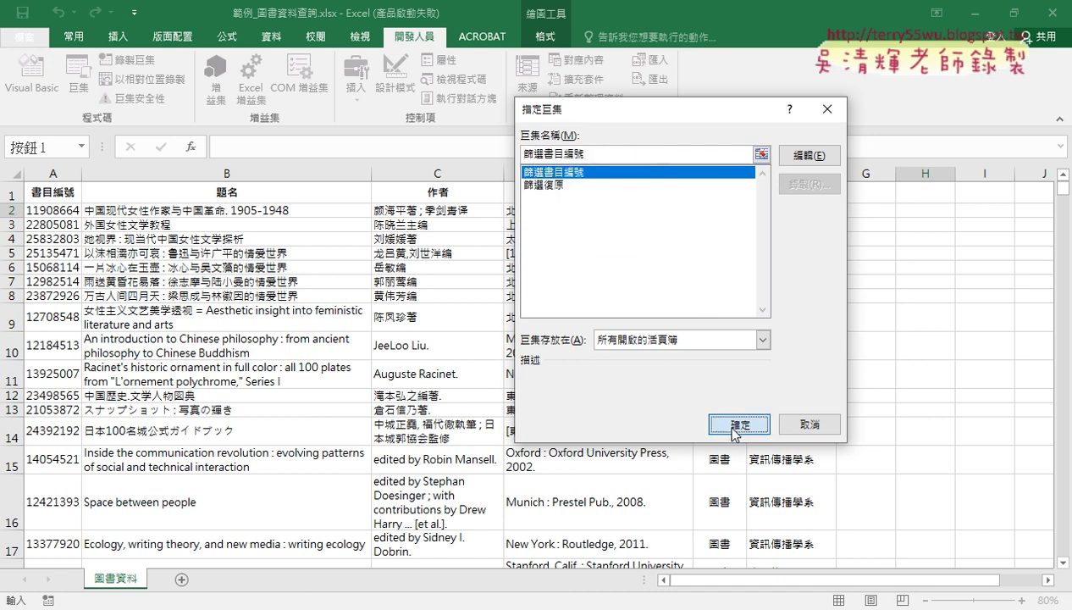
left_click(739, 423)
left_click(899, 206)
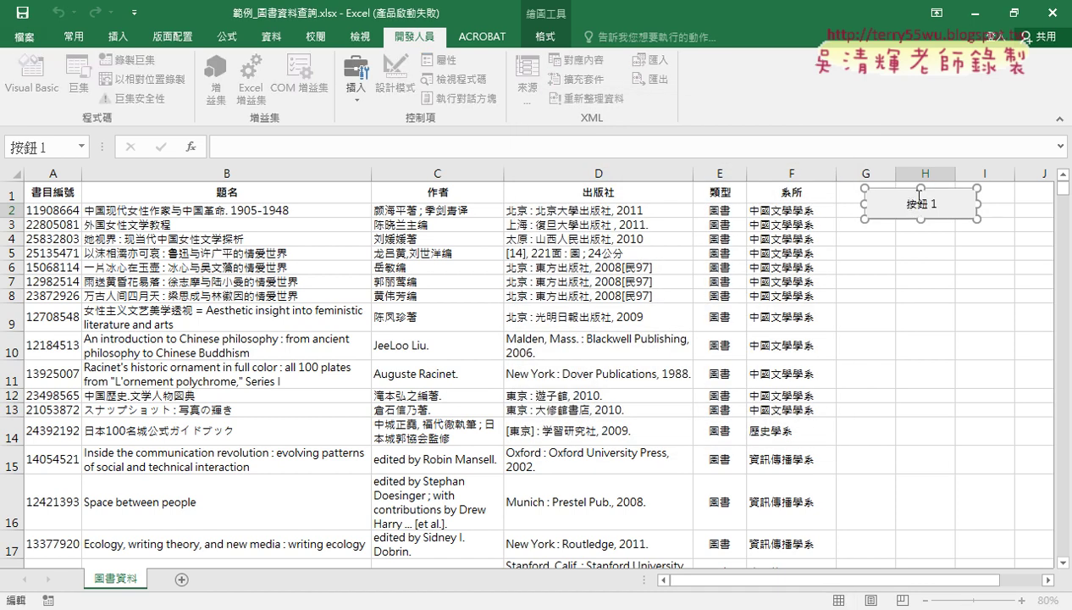
key("BackSpace")
key("BackSpace")
key("BackSpace")
type("篩選書目編號")
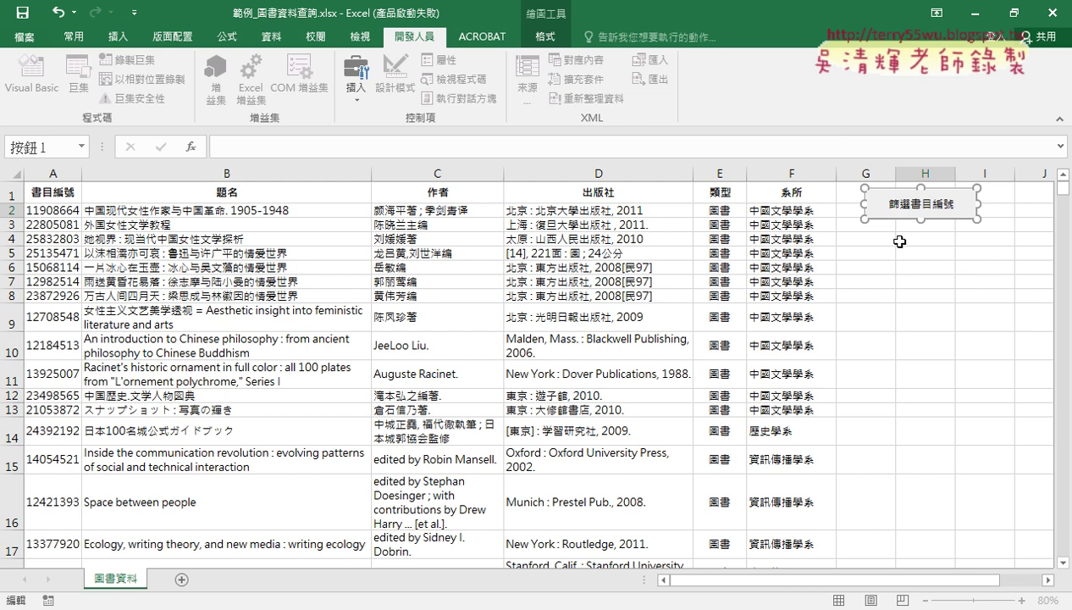
left_click(898, 239)
- Duplicate the button below the first and assign the 篩選復原 macro to the copy
right_click(900, 208)
left_click(940, 239)
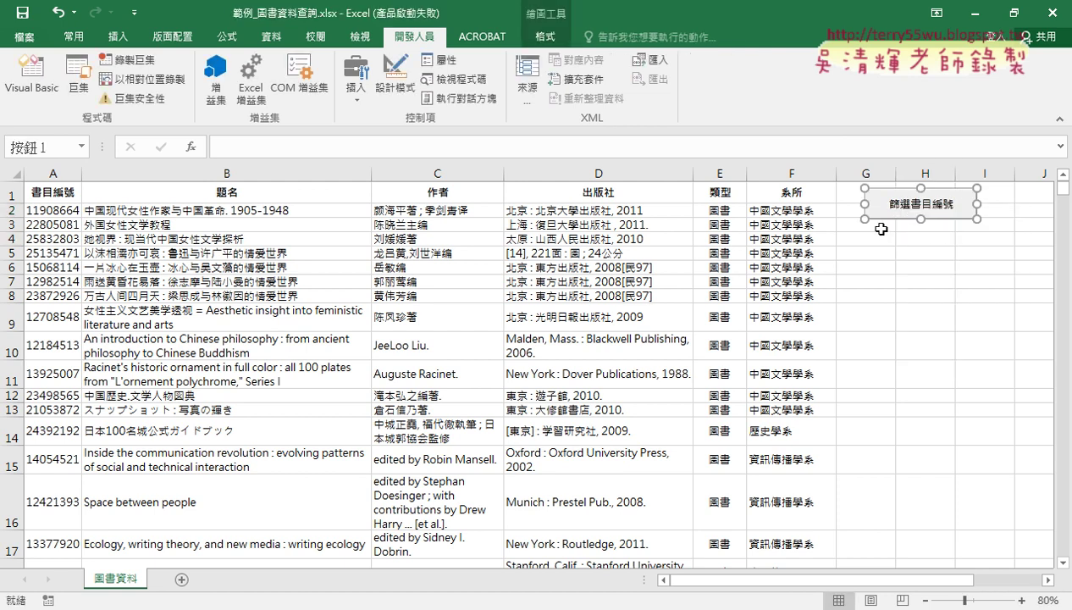
key("ctrl+v")
right_click(921, 228)
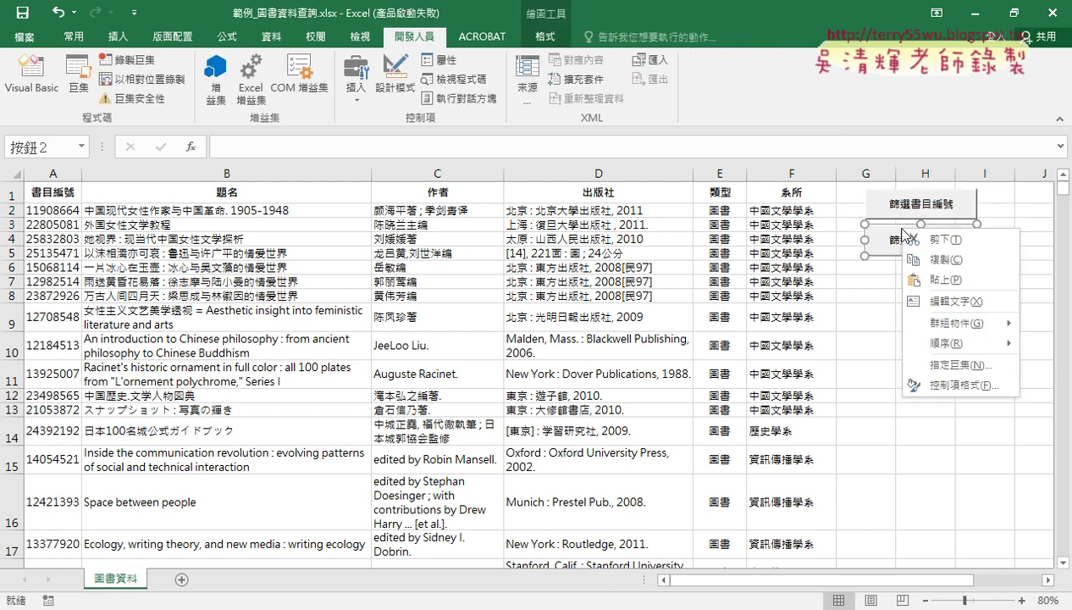
left_click(935, 364)
left_click(773, 266)
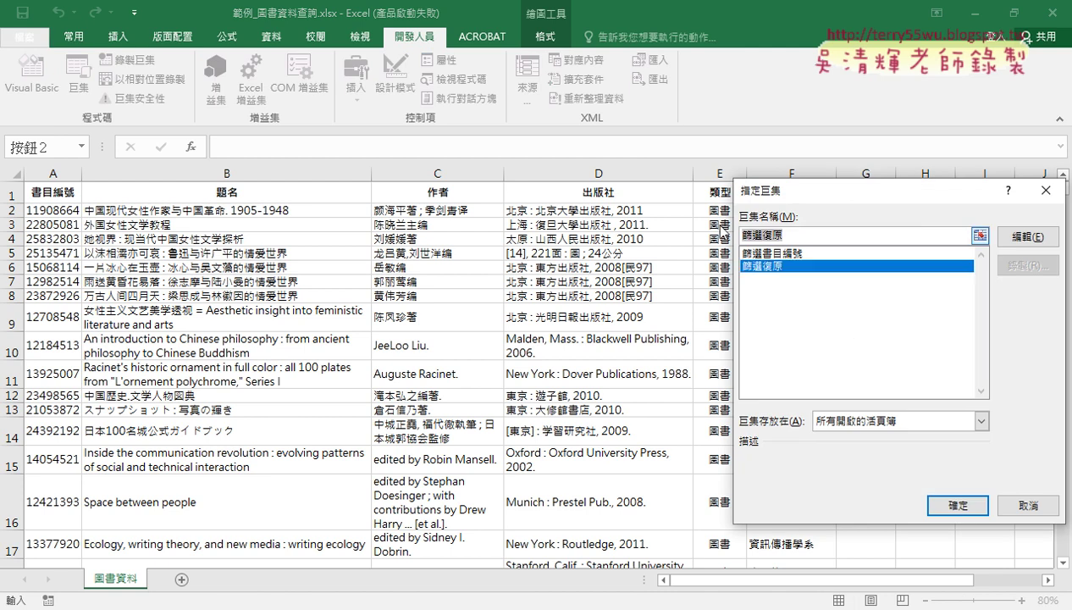
left_click(953, 503)
left_click(890, 240)
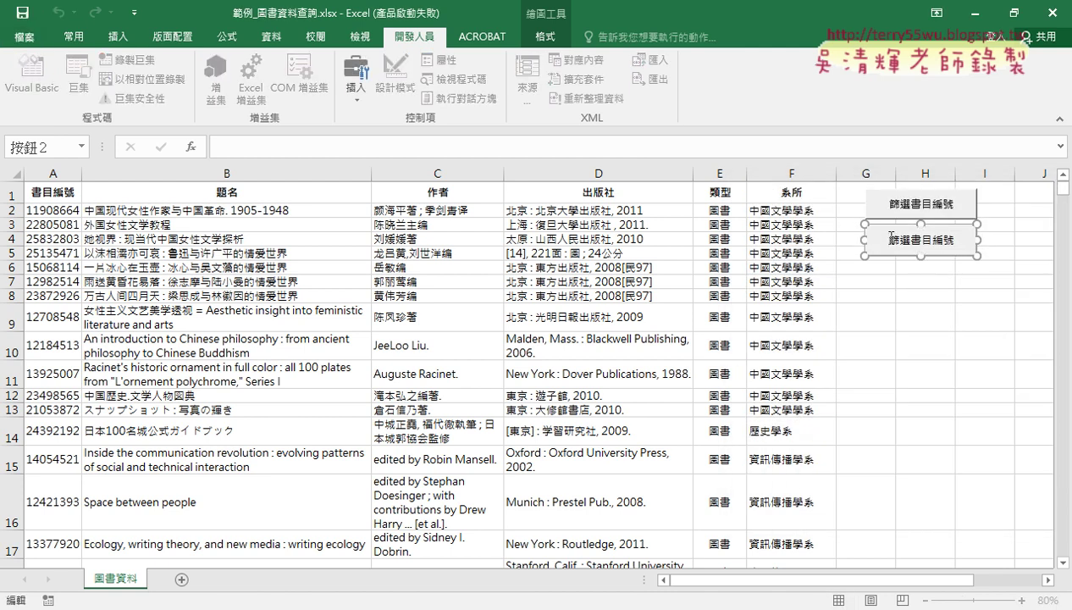
left_click(973, 321)
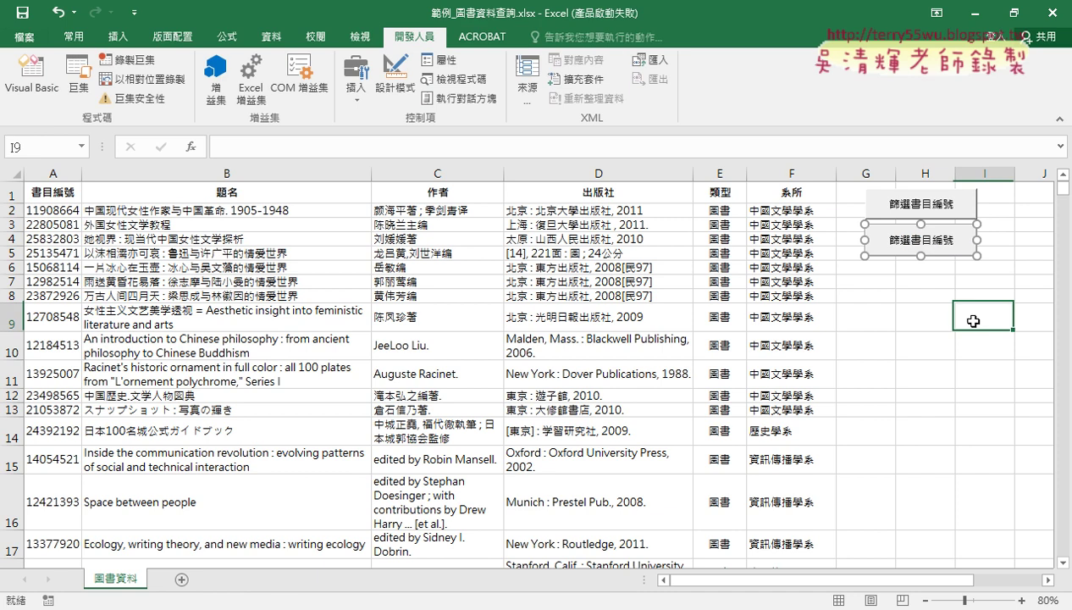
- Test the new button by filtering the book list to ID 15068114
left_click(927, 208)
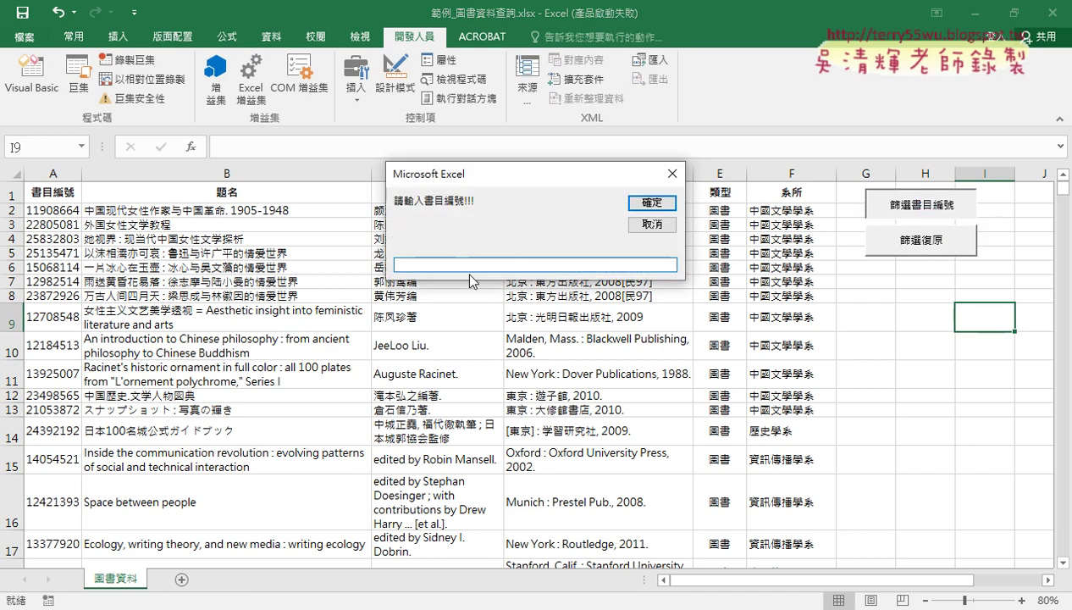
type("1")
type("5068")
type("114")
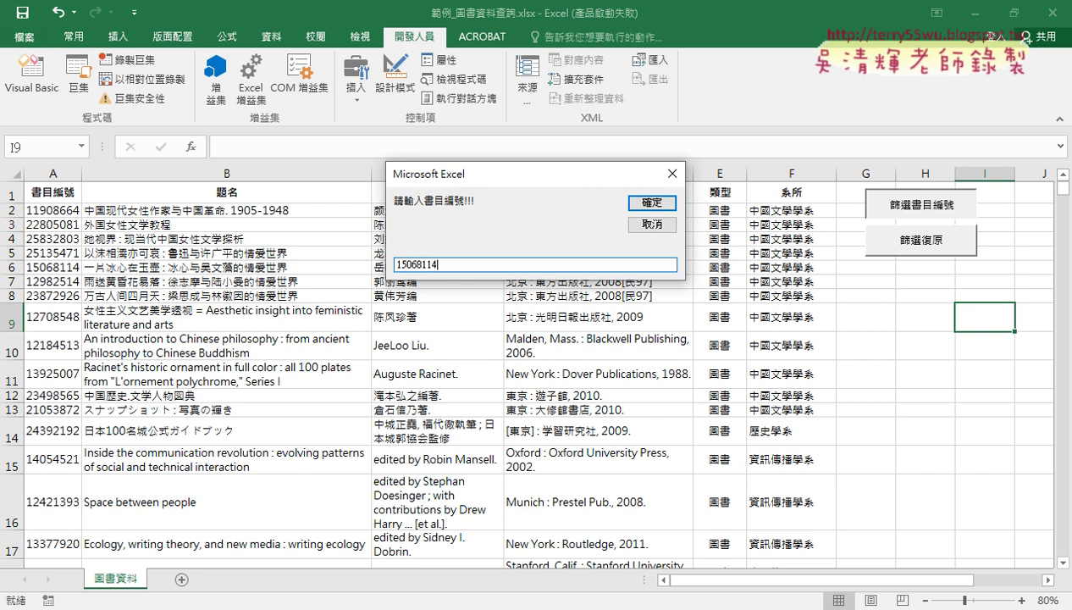
key("Return")
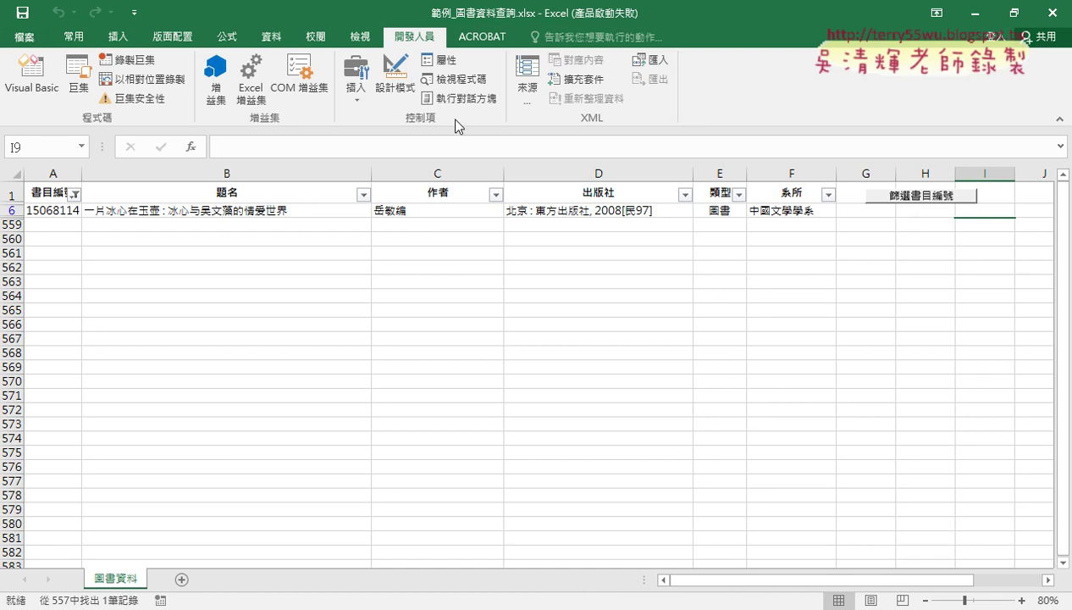
- Turn off filtering to show every row, then select both filter buttons together
left_click(280, 192)
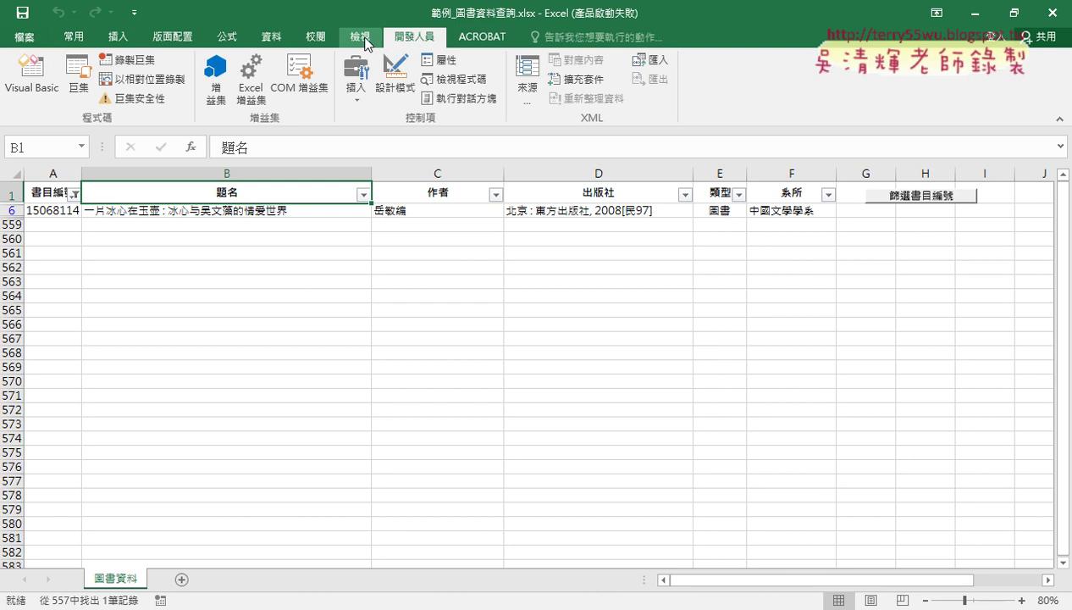
left_click(271, 36)
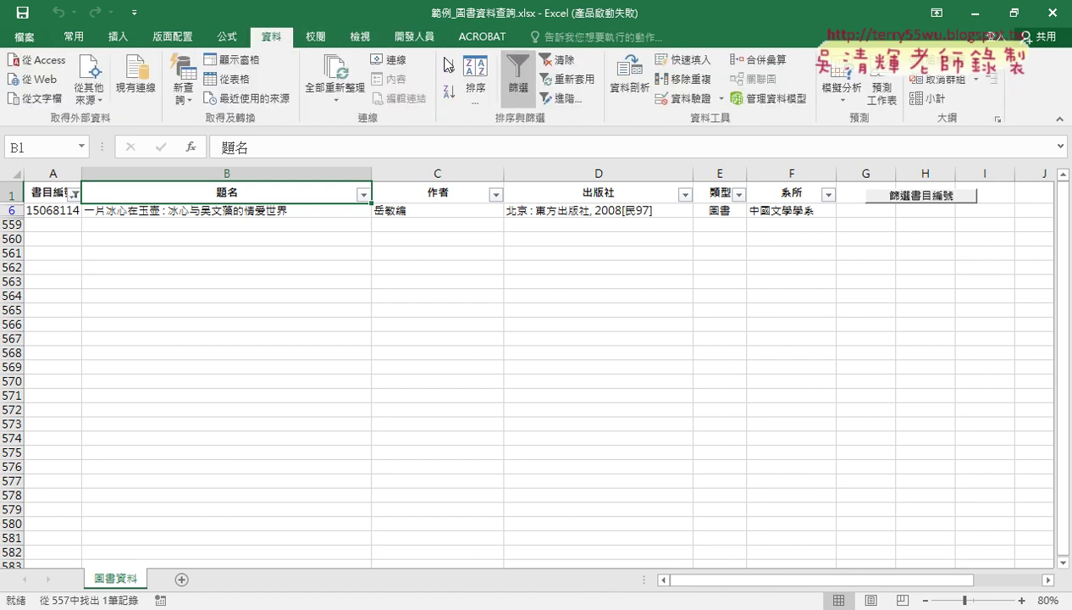
left_click(518, 77)
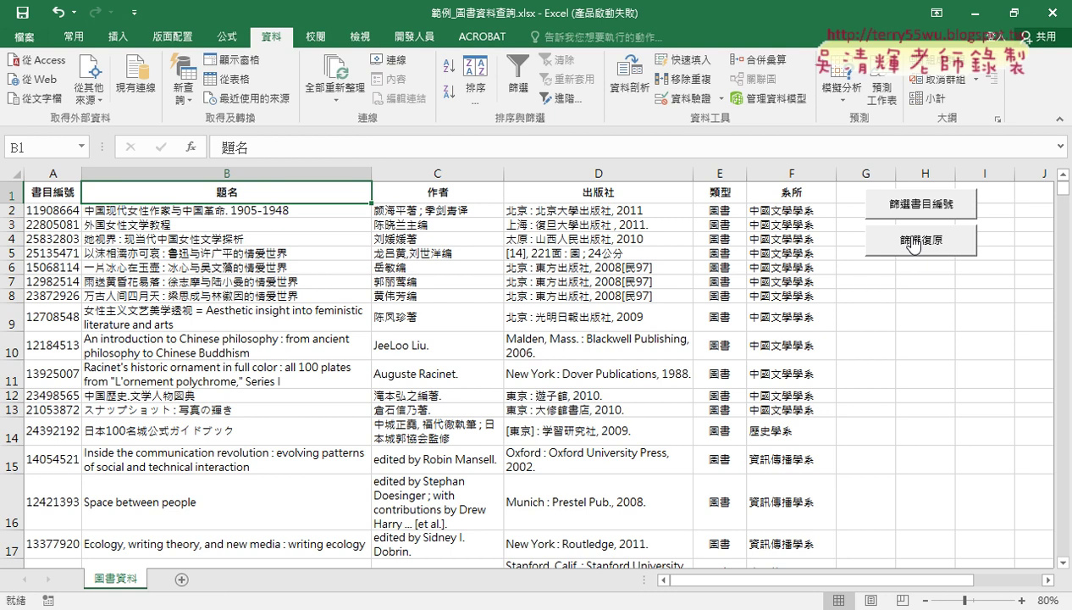
left_click(912, 244, "ctrl")
left_click(909, 200, "ctrl")
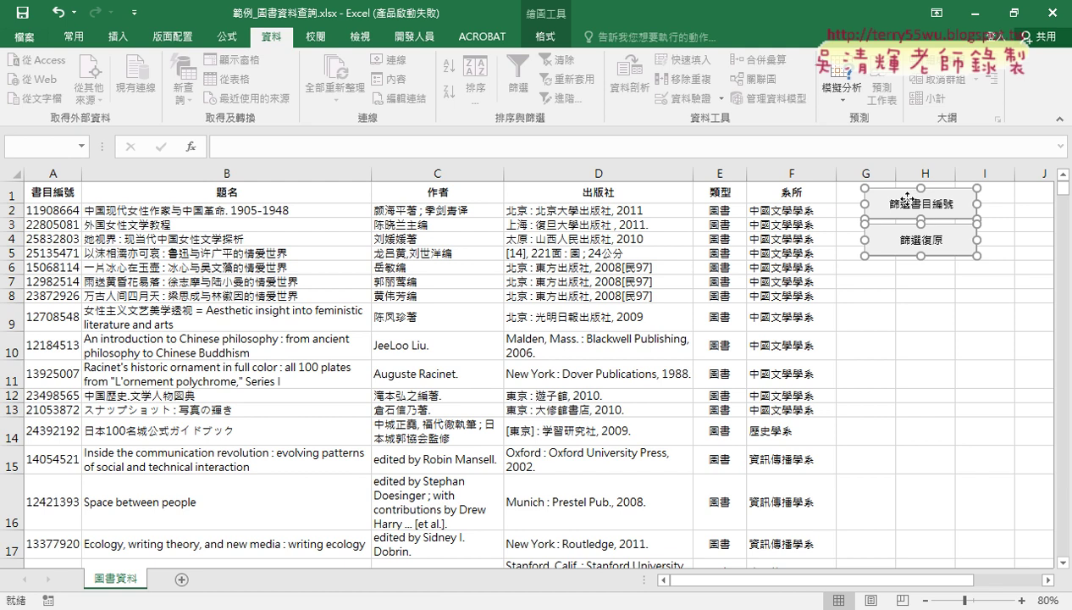
- Set both buttons' object format to 大小位置不隨儲存格改變 so they never move or resize with cells
right_click(907, 198)
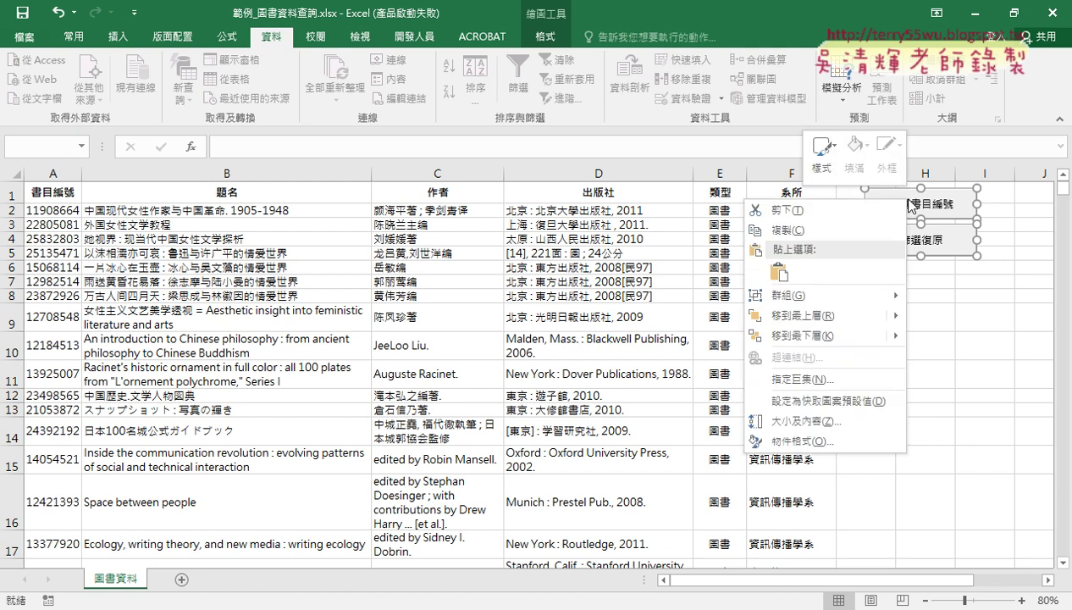
left_click(842, 441)
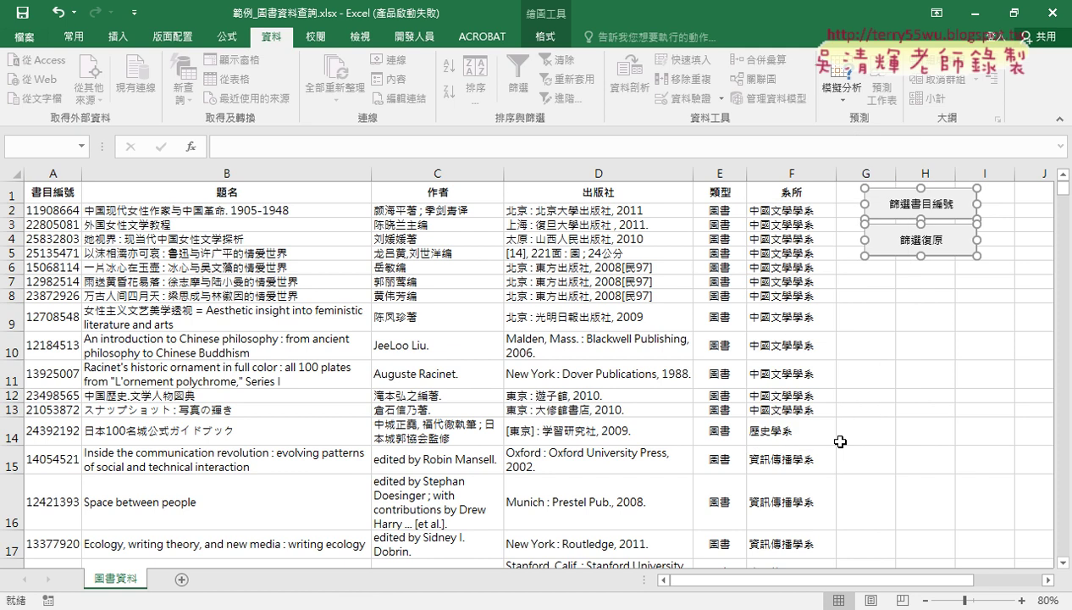
left_click(889, 248)
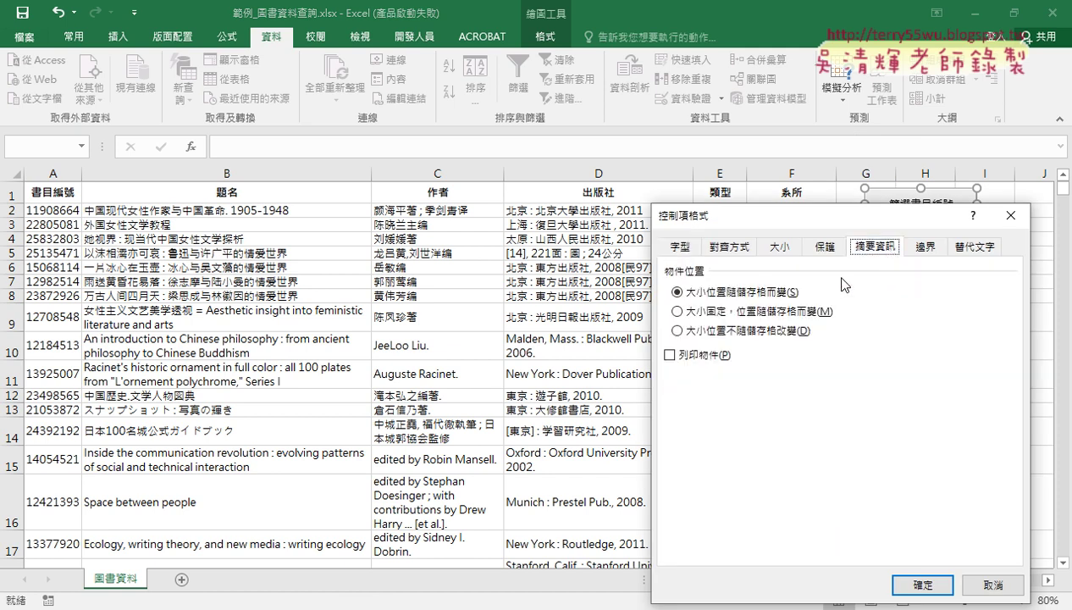
left_click(728, 330)
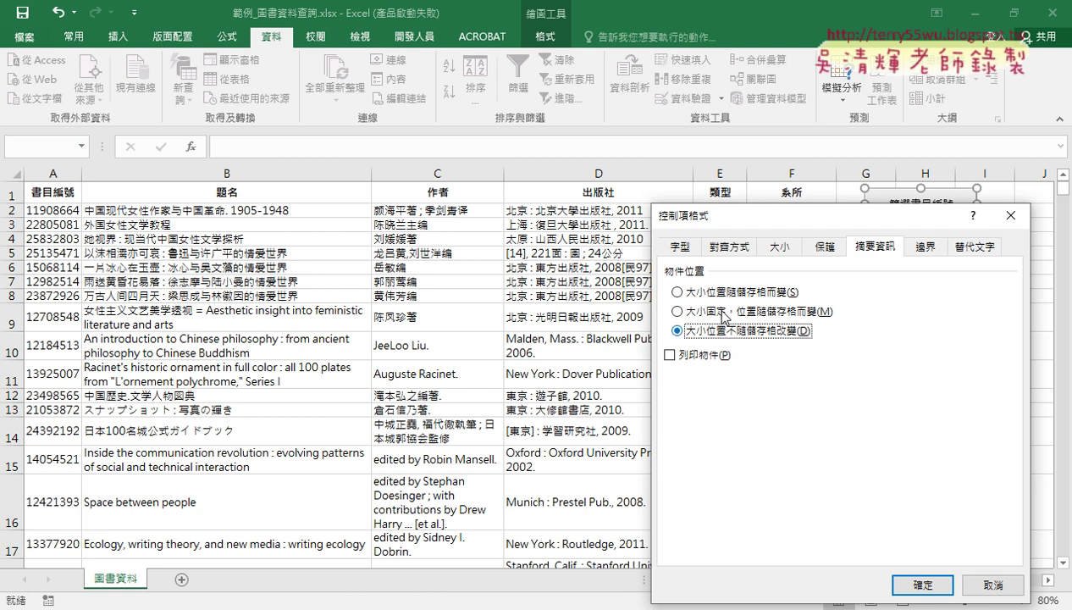
left_click(921, 584)
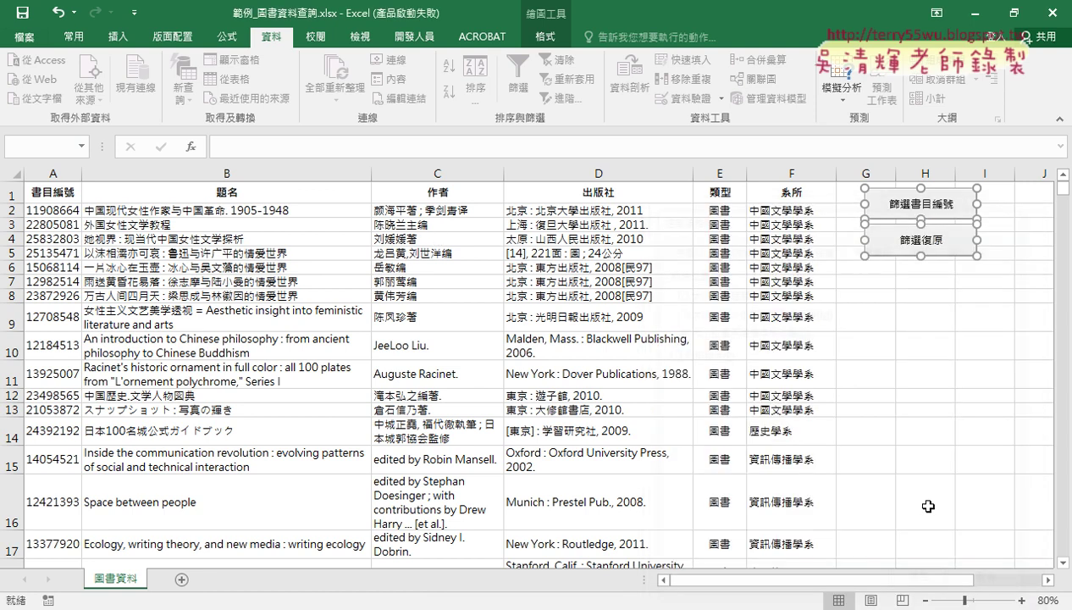
left_click(945, 410)
- Filter the list by book ID 11908664, then reset to show all books
left_click(900, 206)
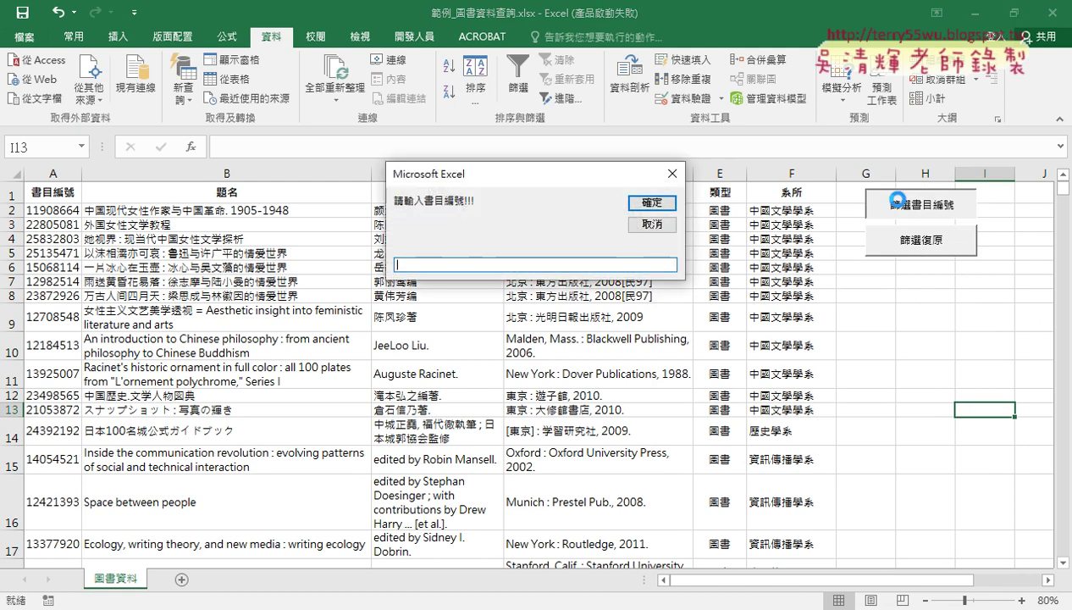
type("11908664")
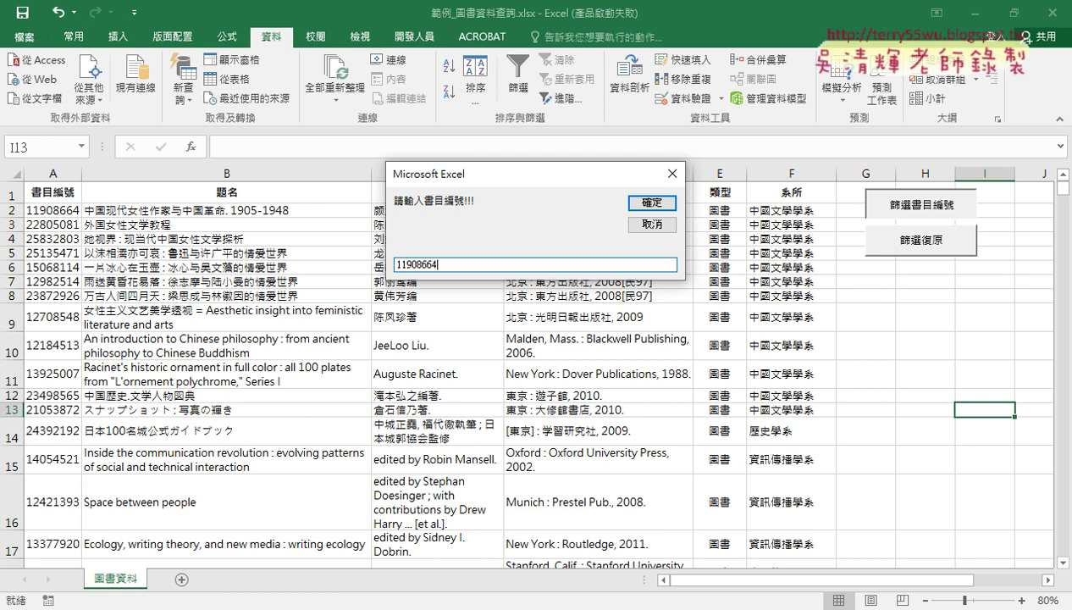
key("Return")
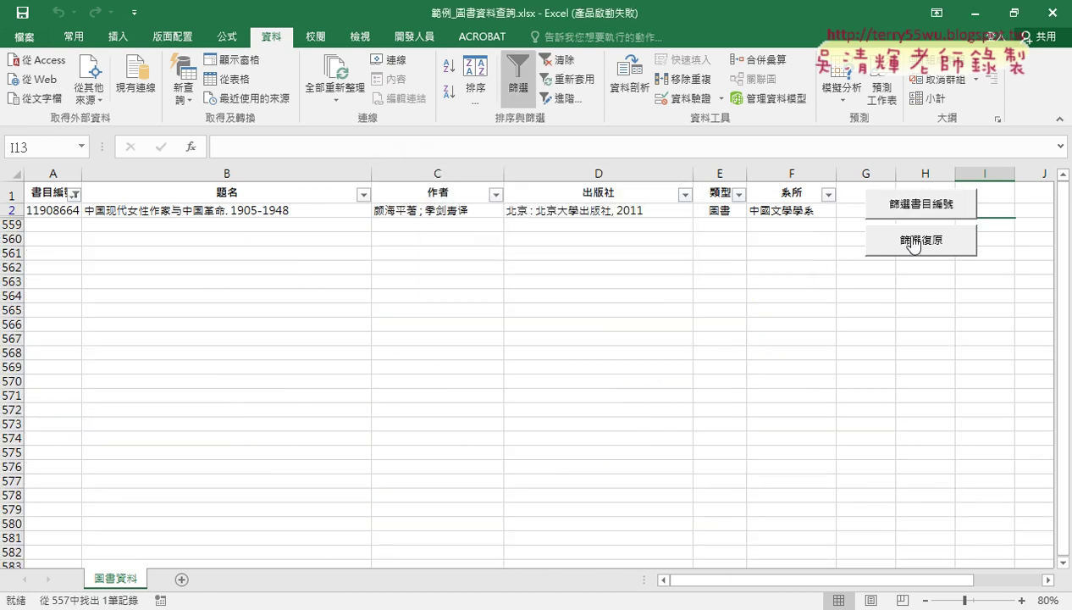
left_click(905, 244)
- Filter by a book ID with no match, then reset the filter again
left_click(905, 205)
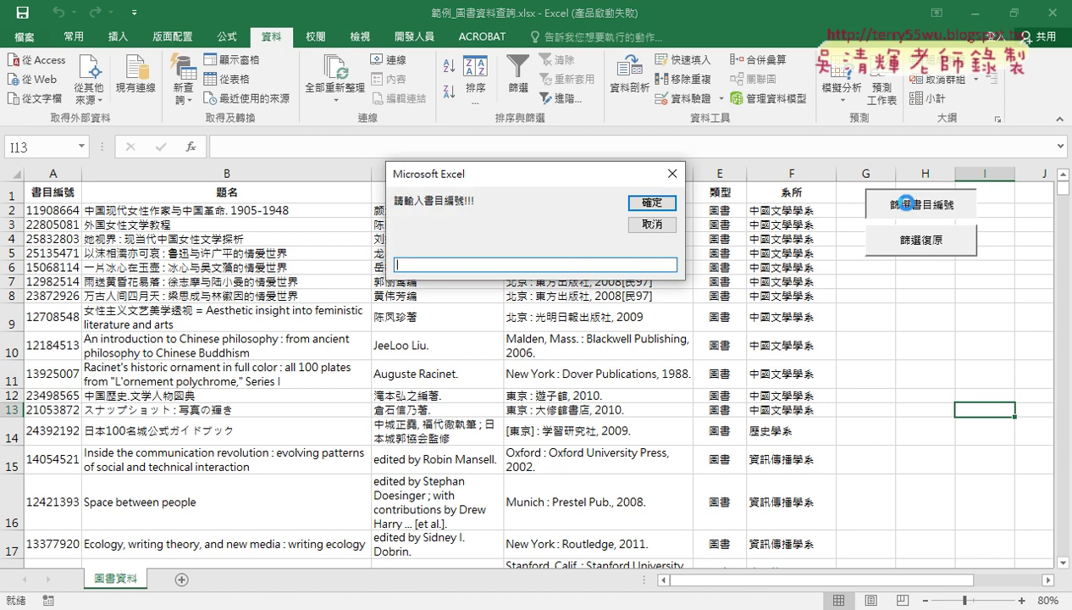
type("123")
key("Return")
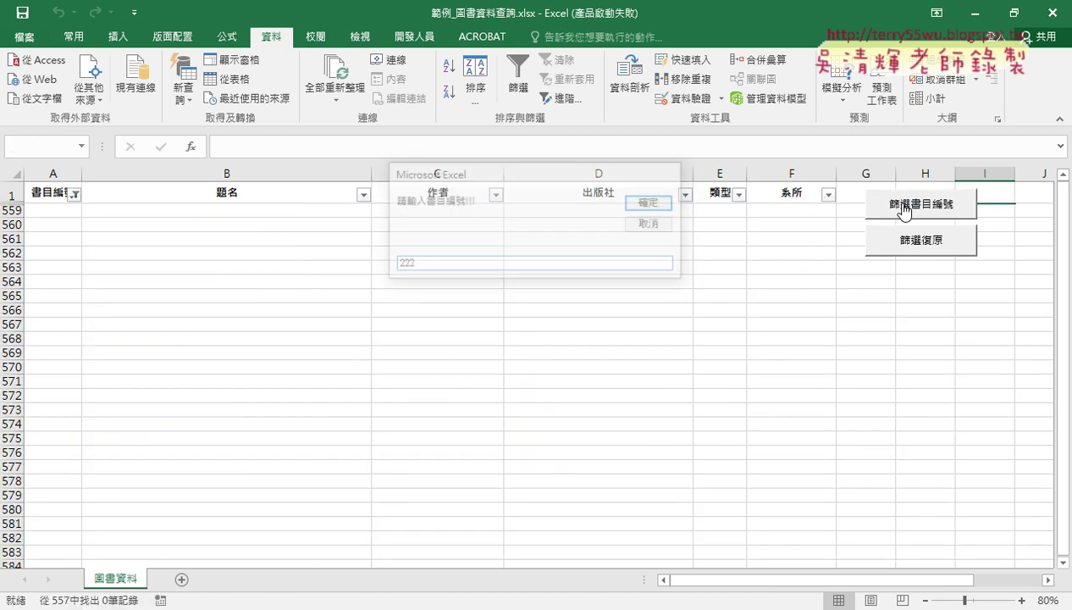
left_click(878, 245)
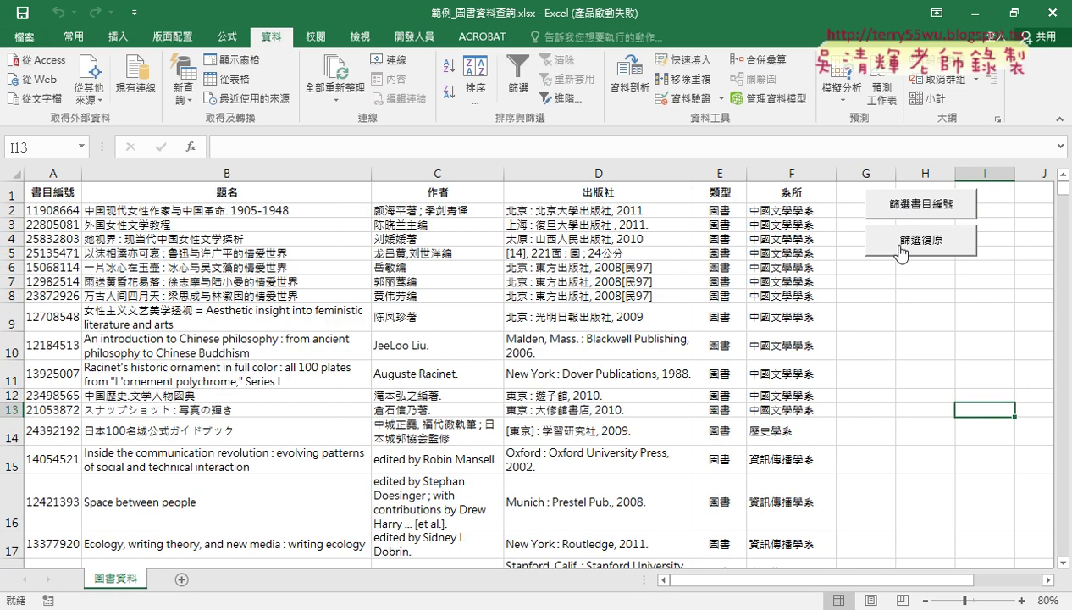
- Open the Visual Basic editor and copy the macro code
left_click(843, 335)
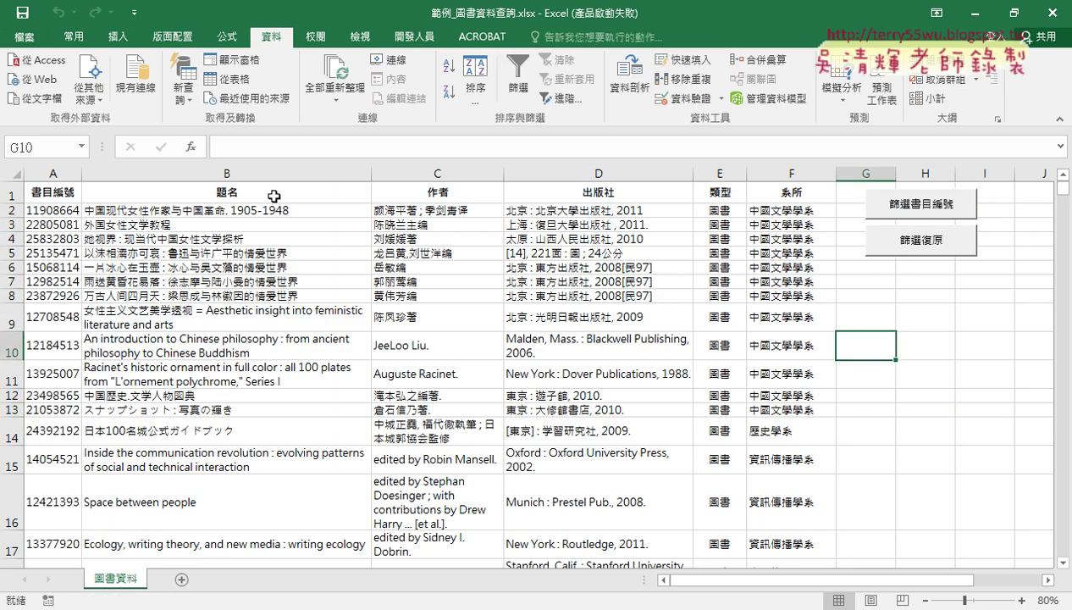
left_click(415, 36)
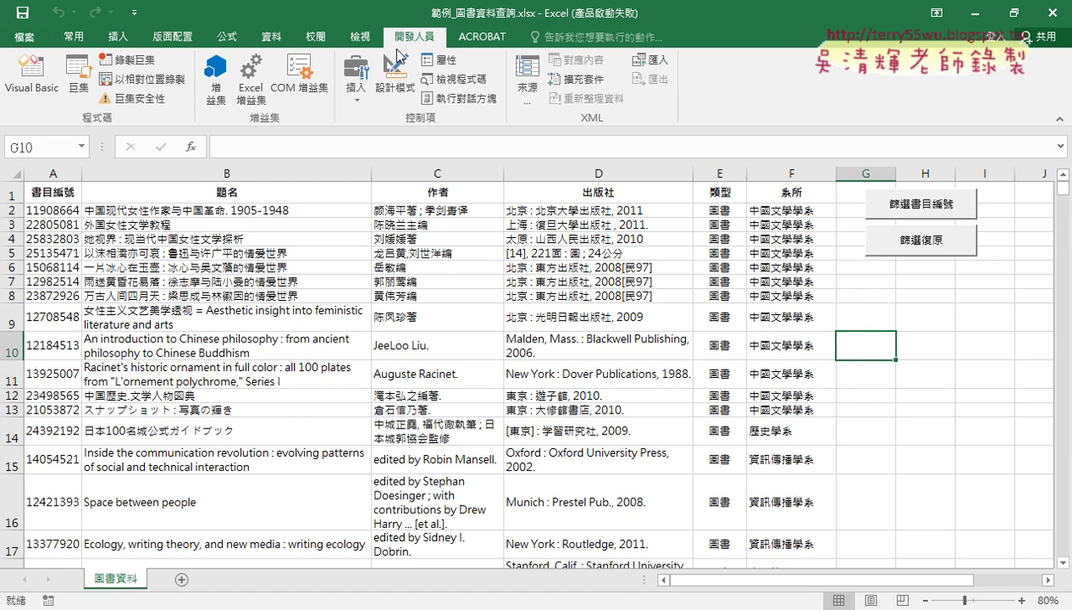
left_click(31, 80)
right_click(475, 415)
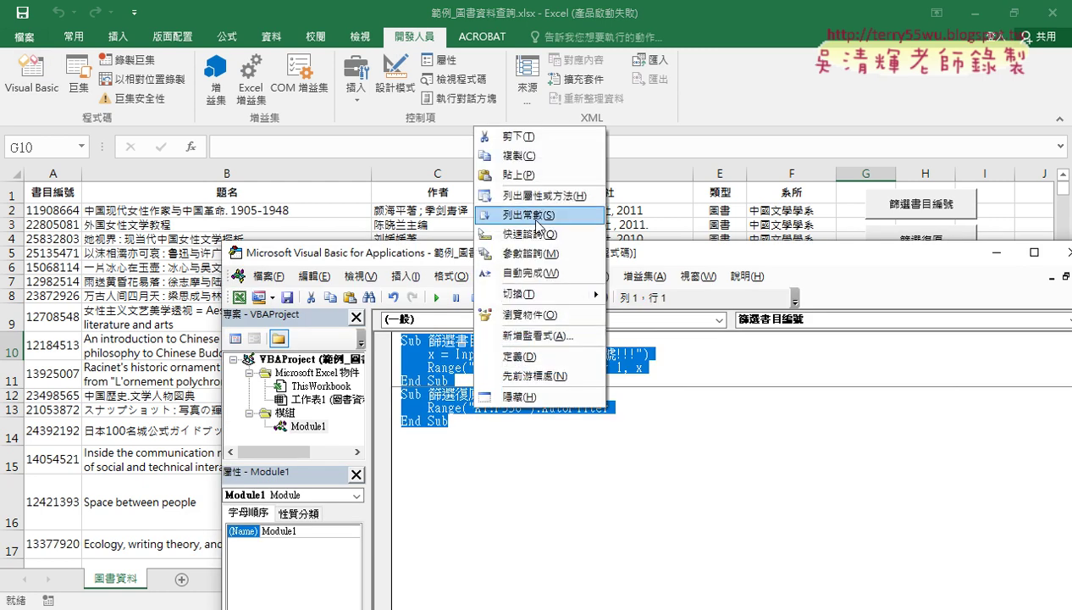
left_click(521, 155)
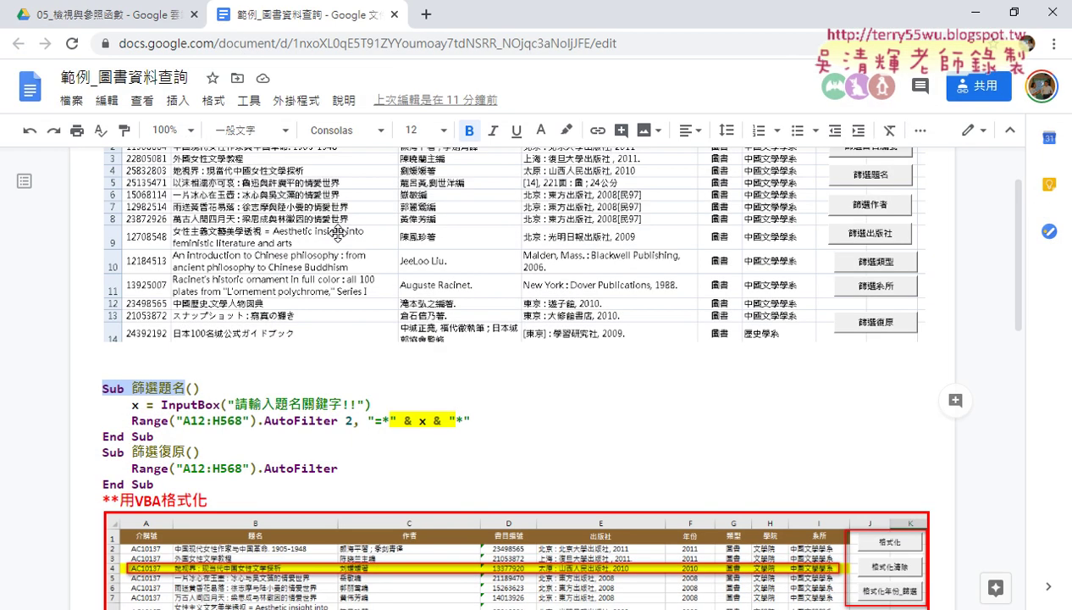
- Paste the copied macro code on a new line below the sheet picture in 範例_圖書資料查詢
left_click(103, 24)
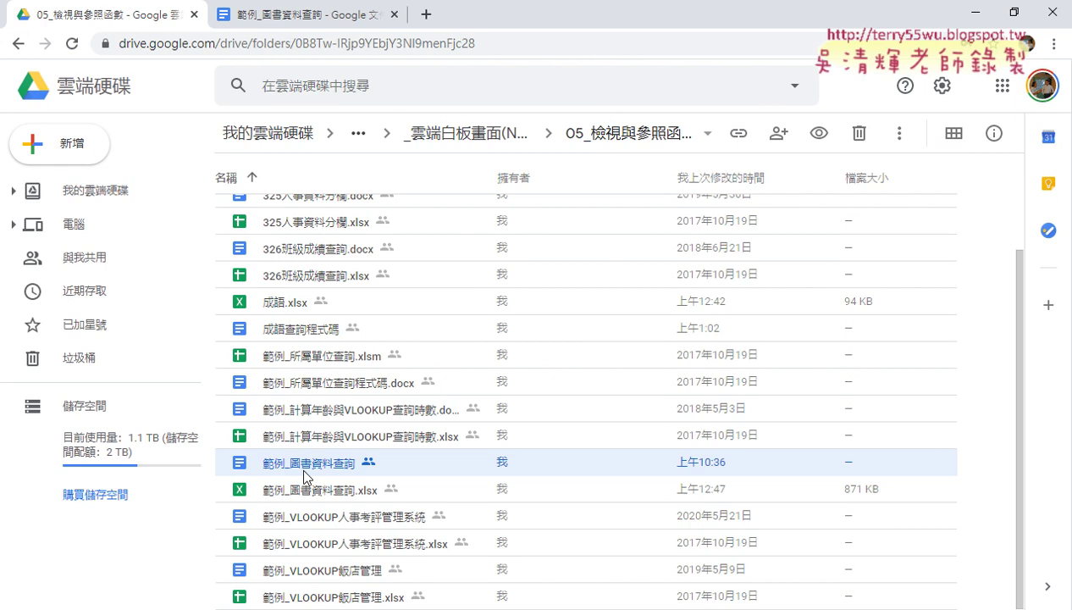
left_click(324, 23)
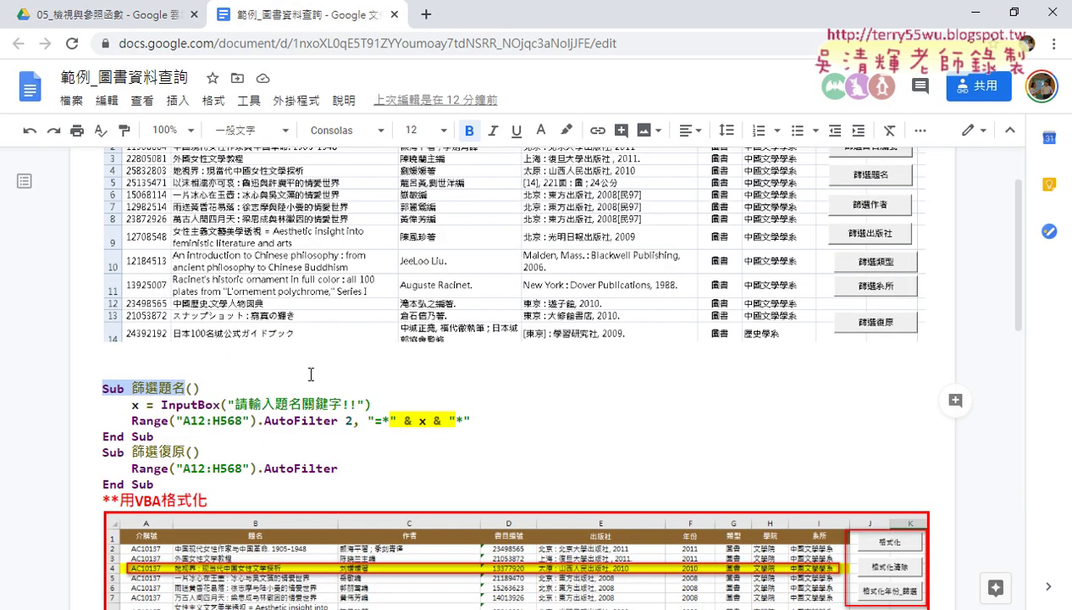
left_click(108, 368)
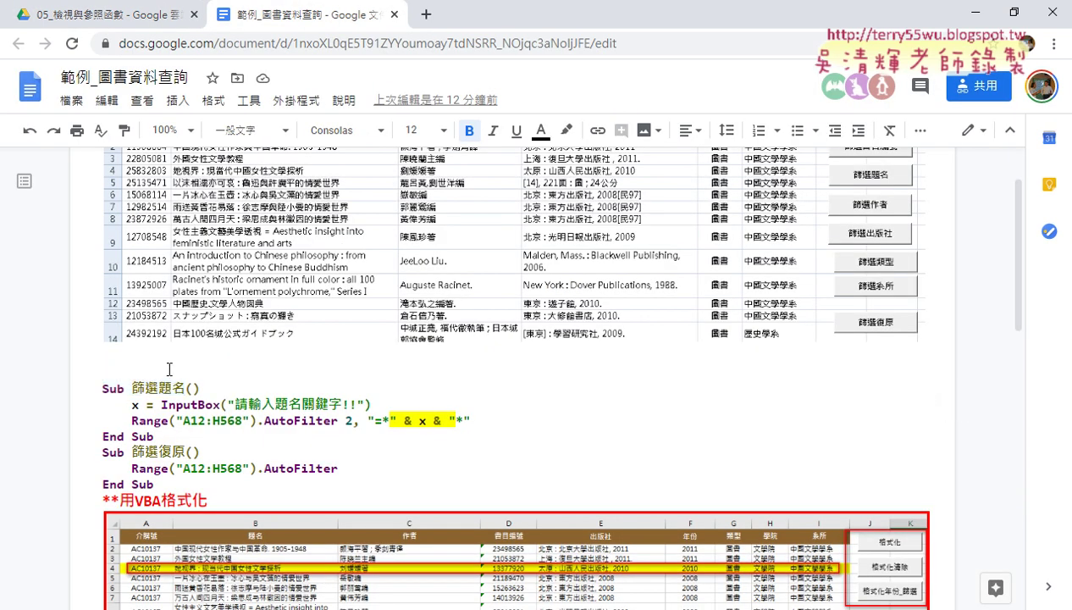
key("Return")
type("Sub 篩選書目編號()     x = InputBox(\"請輸入書目編號!!!\")     Range(\"A1:F558\").AutoFilter 1, x End Sub Sub 篩選復原()     Range(\"A1:F558\").AutoFilter End Sub")
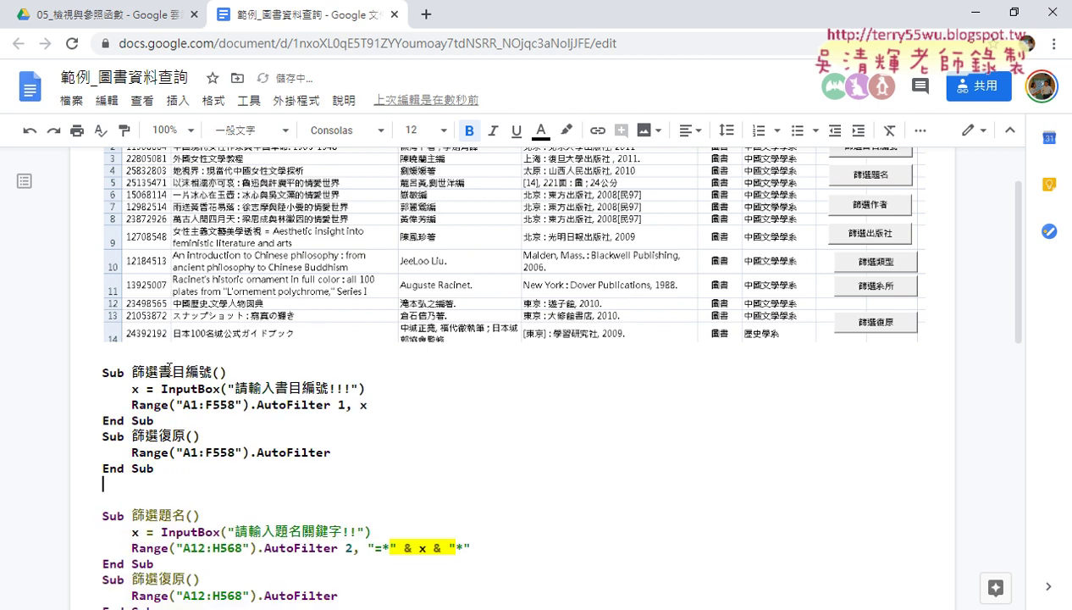
- Format the pasted macros as code with Code Pretty's Format Selection
left_click_drag(163, 470, 88, 369)
left_click(296, 100)
mouse_move(415, 185)
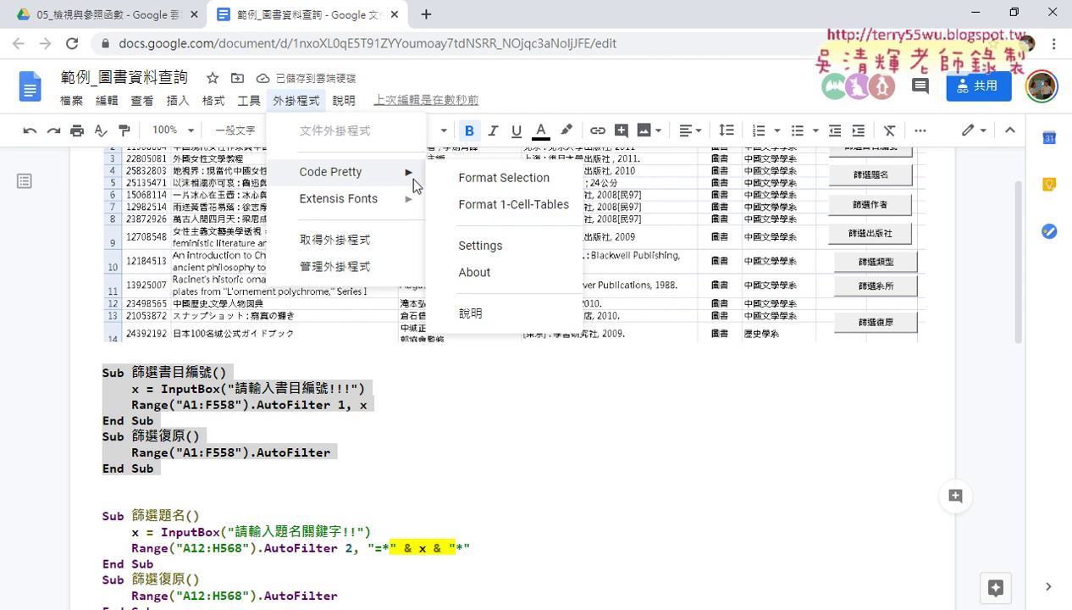
left_click(474, 178)
- Delete the old reset routine lines from the pasted code
scroll(418, 443, "down", 2)
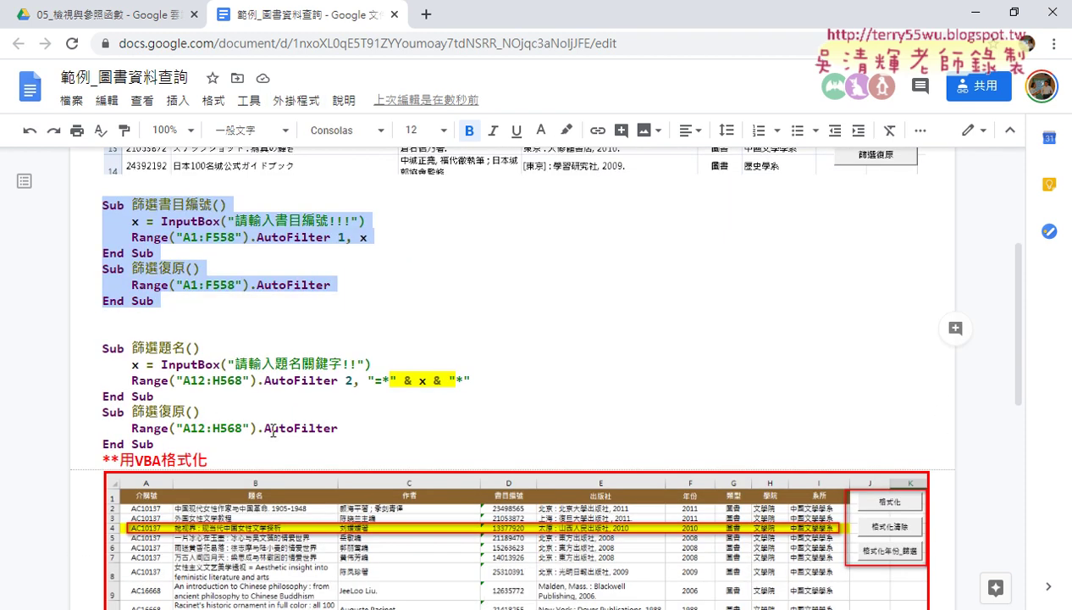
left_click_drag(338, 428, 99, 413)
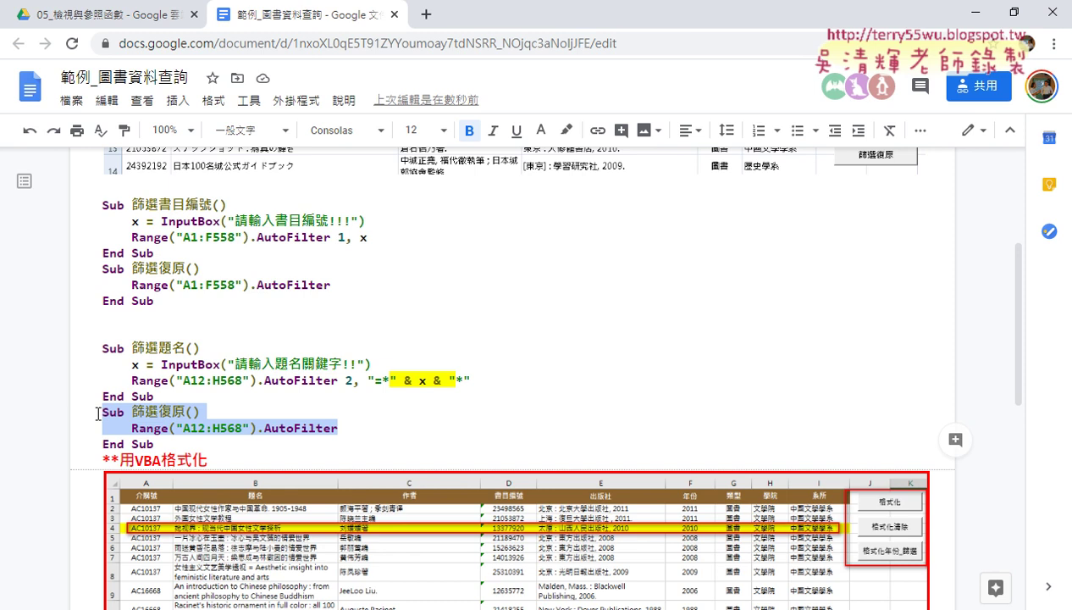
key("Delete")
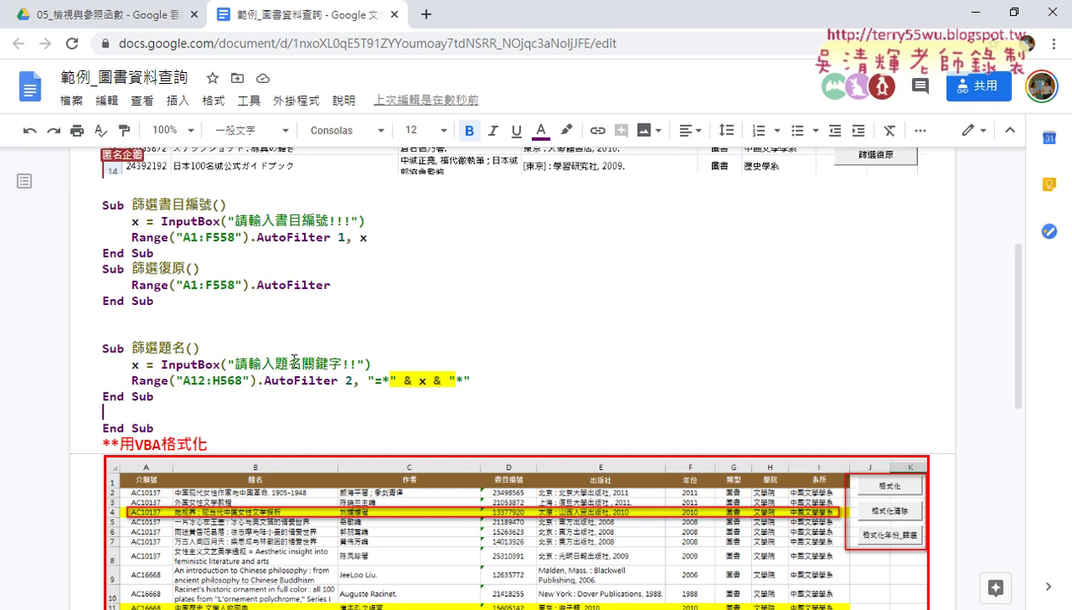
- Select the spreadsheet picture above the code
left_click(305, 307)
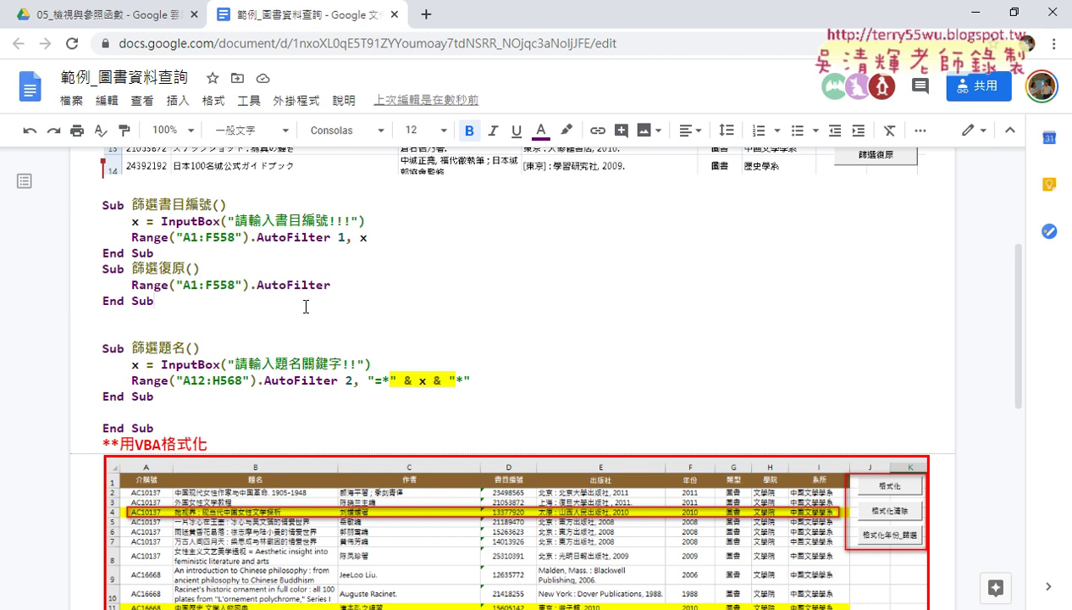
scroll(306, 307, "up", 1)
scroll(306, 307, "up", 1)
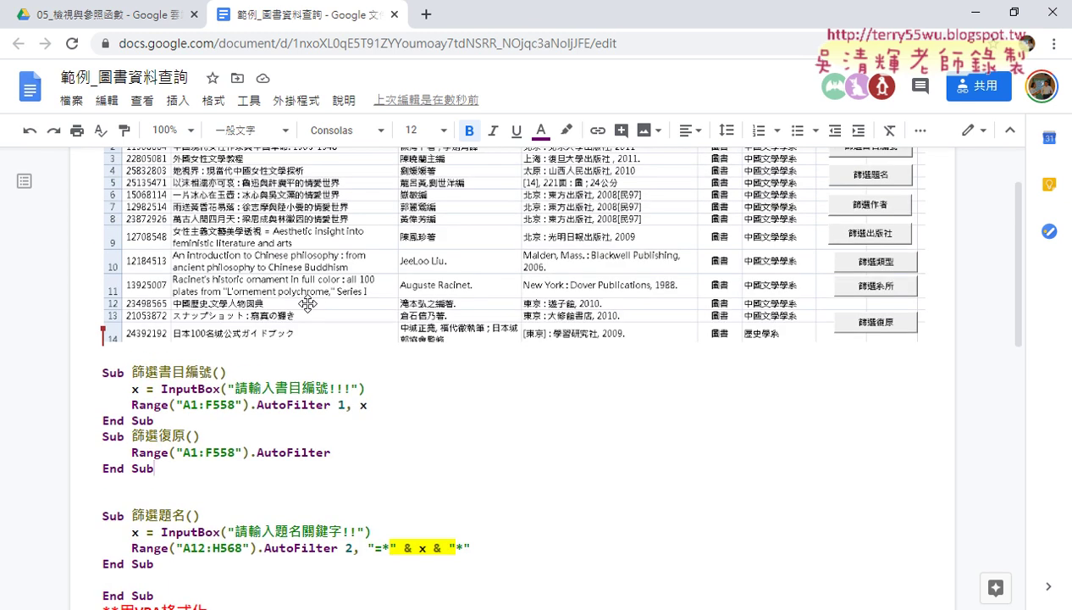
scroll(305, 306, "up", 1)
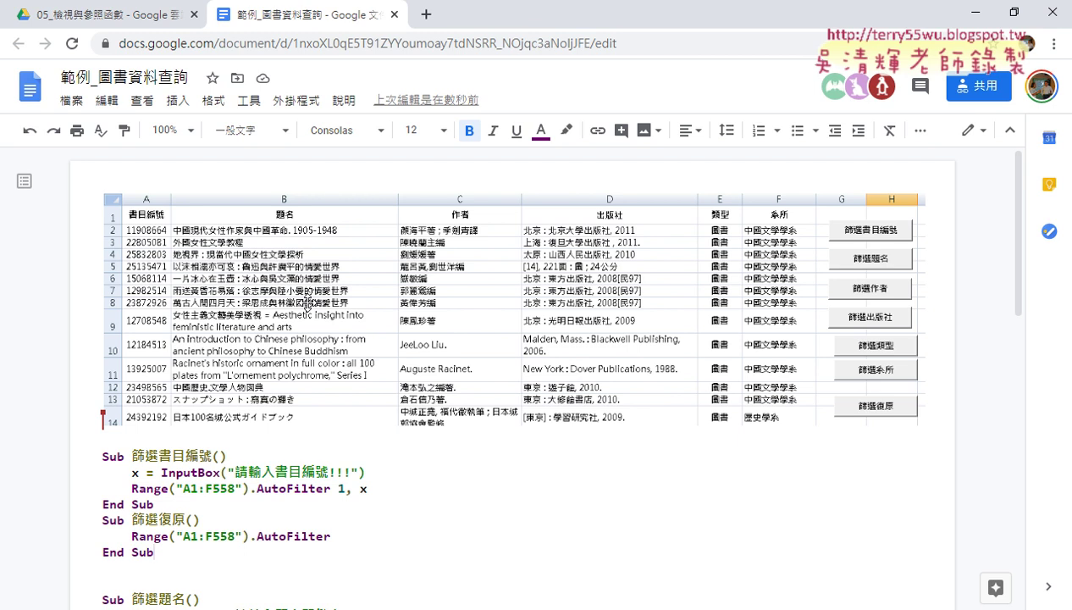
left_click(431, 328)
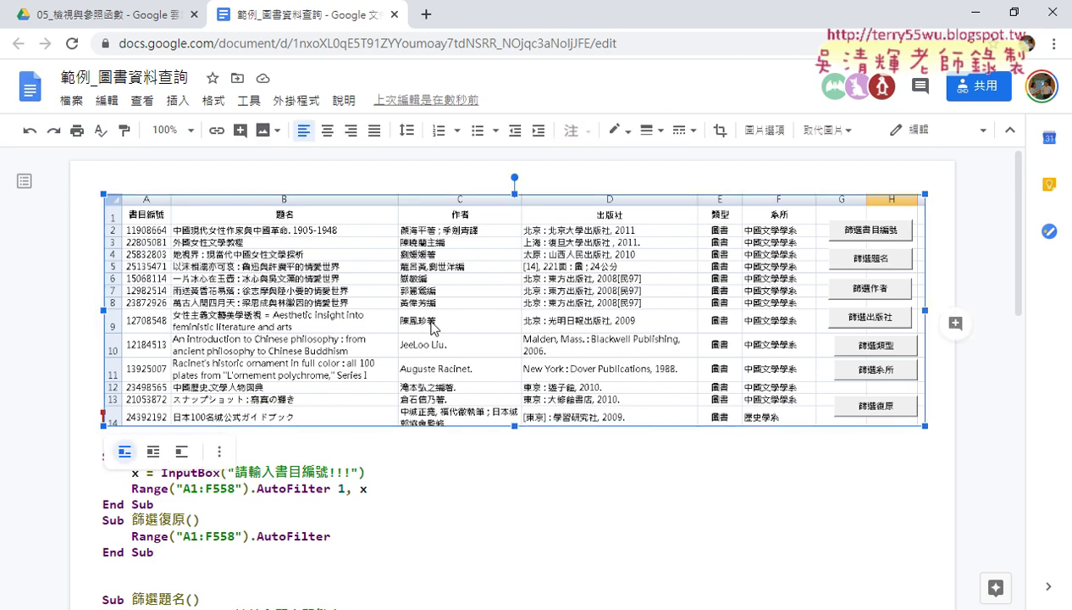